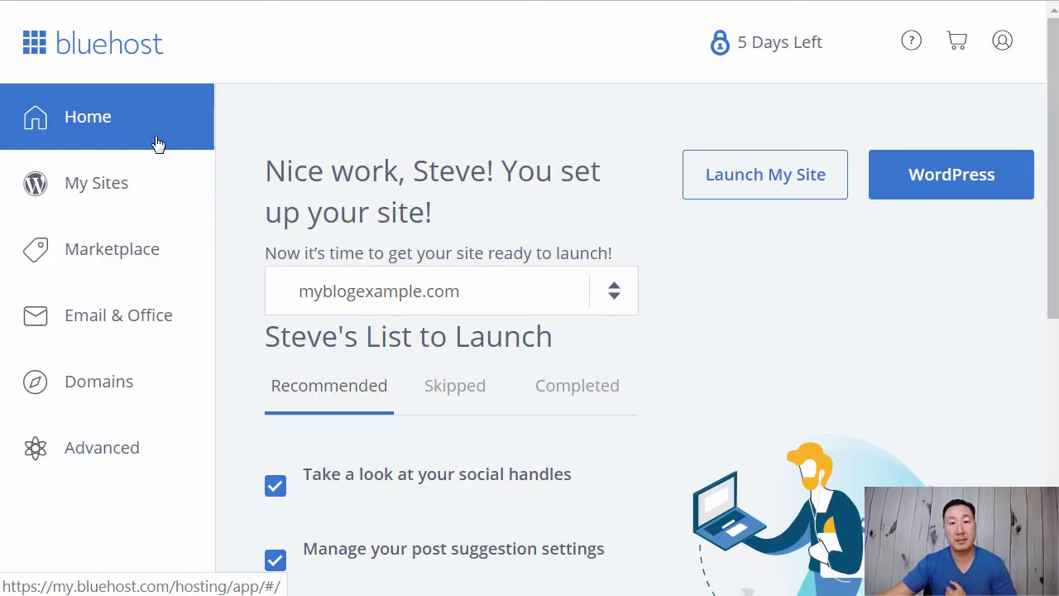
Open the subdomain settings for myblogexample.com and enter blog as the new subdomain's name.
{"action": "left_click", "coordinate": [116, 400]}
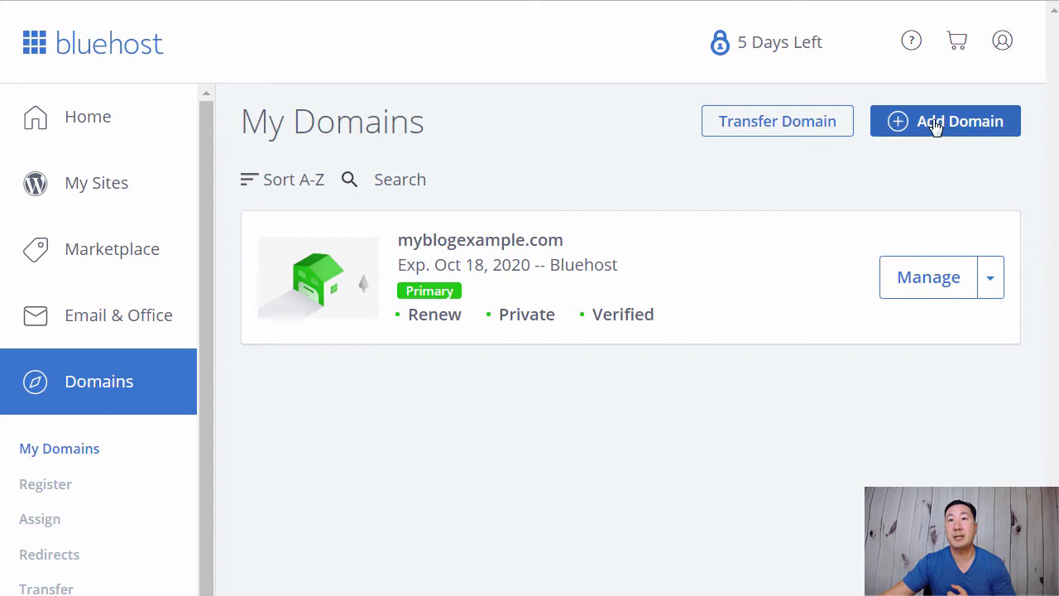
{"action": "left_click", "coordinate": [991, 278]}
{"action": "left_click", "coordinate": [950, 245]}
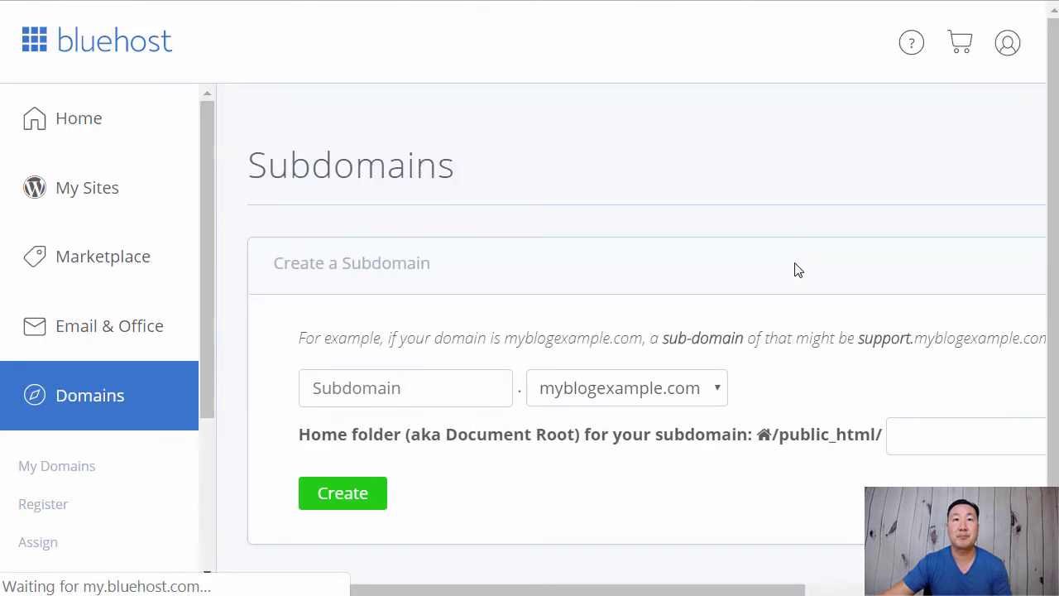
{"action": "left_click", "coordinate": [388, 394]}
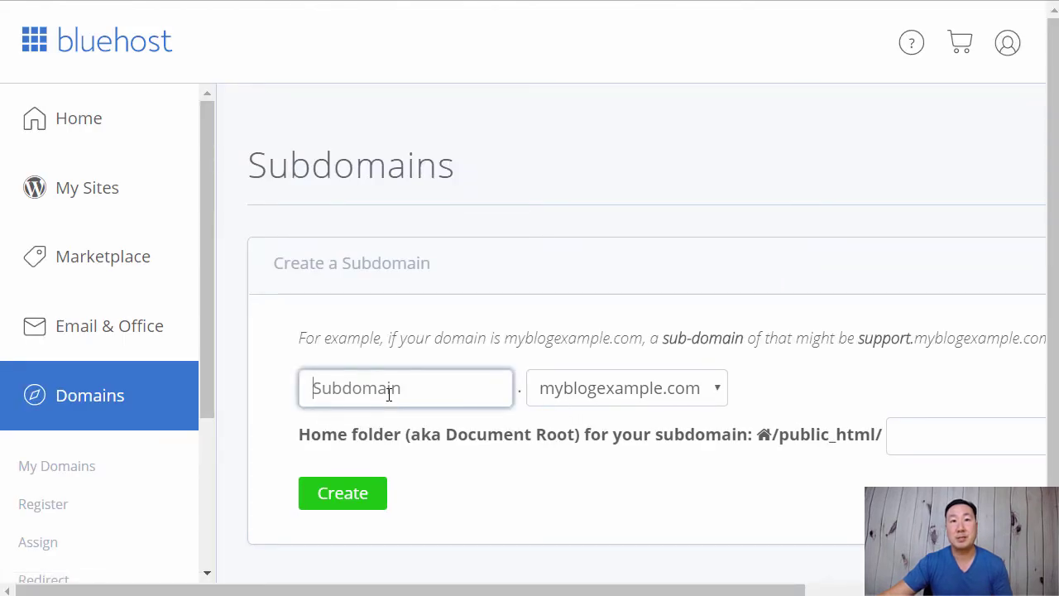
{"action": "type", "text": "blog"}
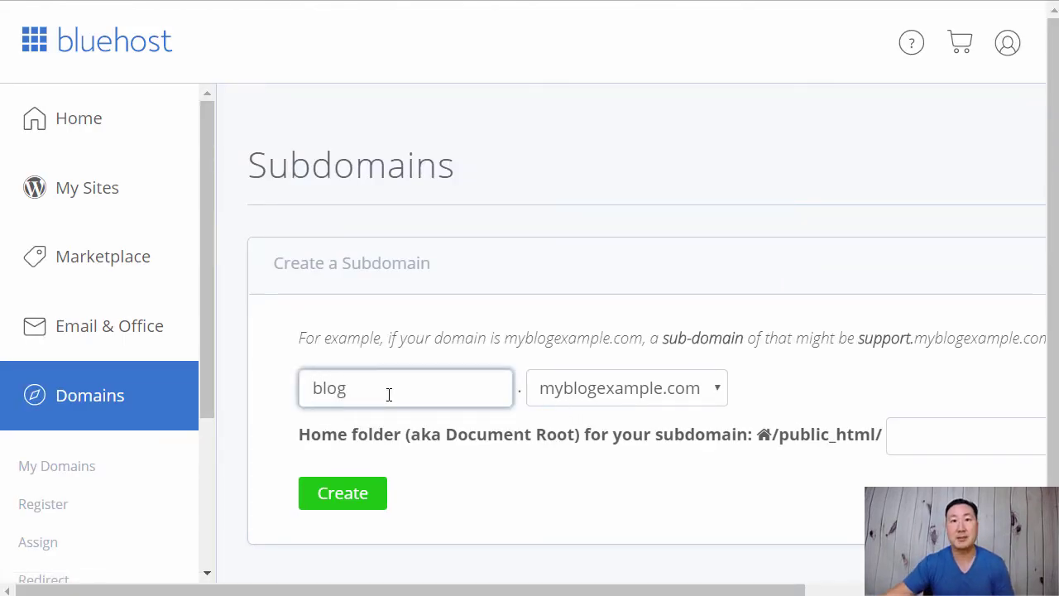
Set the subdomain's home folder under public_html to blog, create the subdomain and return to the subdomain list.
{"action": "left_click", "coordinate": [910, 436]}
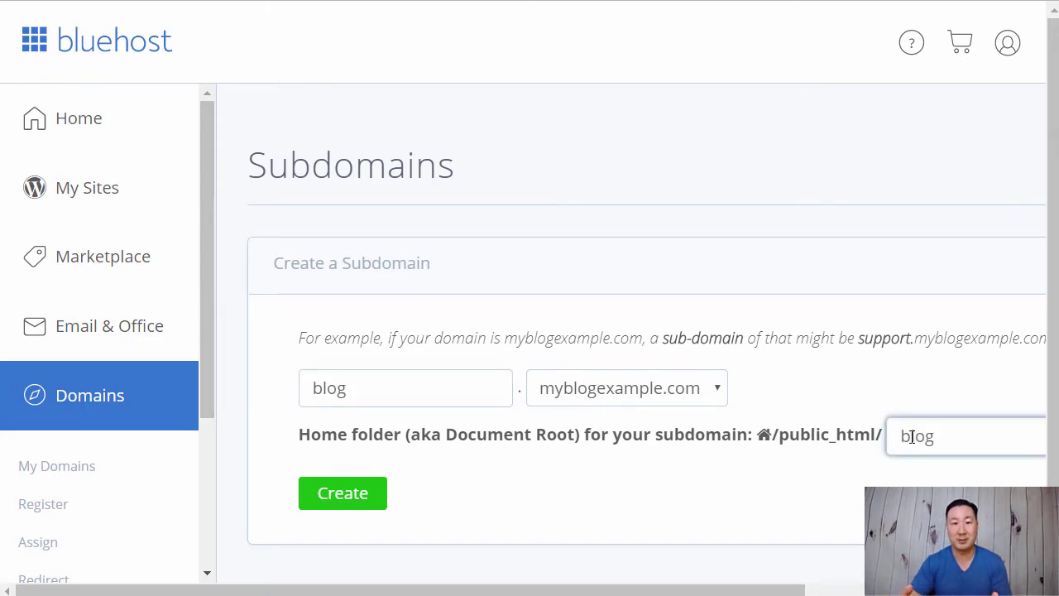
{"action": "type", "text": "blog"}
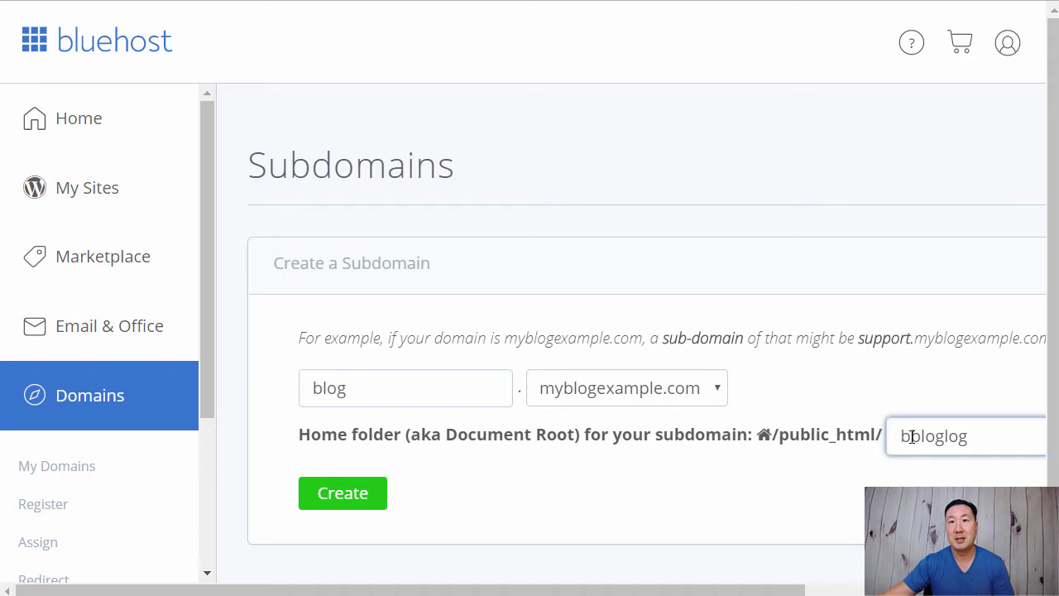
{"action": "key", "text": "ctrl+a"}
{"action": "type", "text": "blog"}
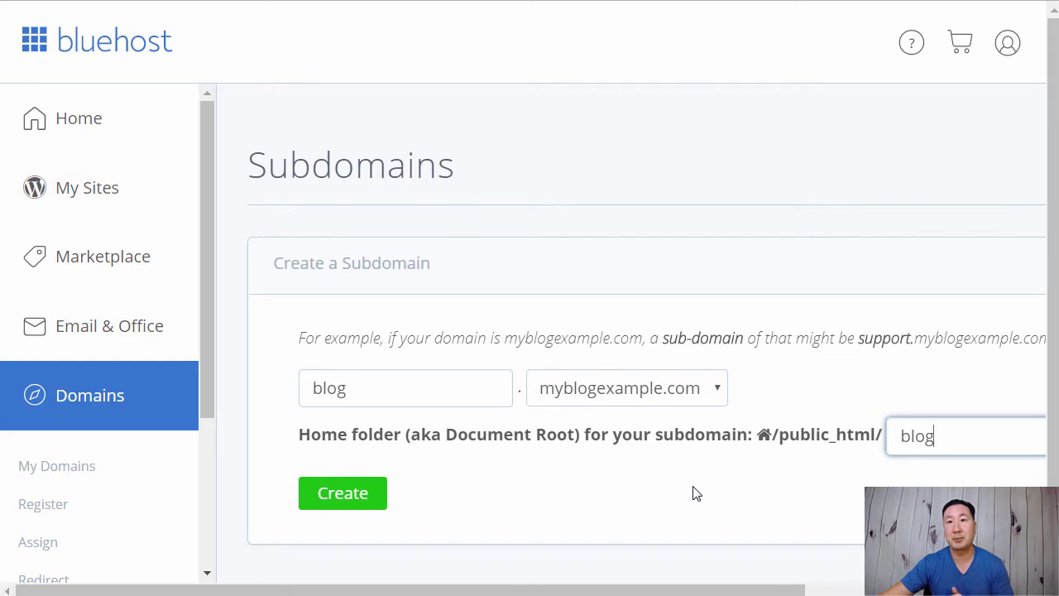
{"action": "left_click", "coordinate": [327, 504]}
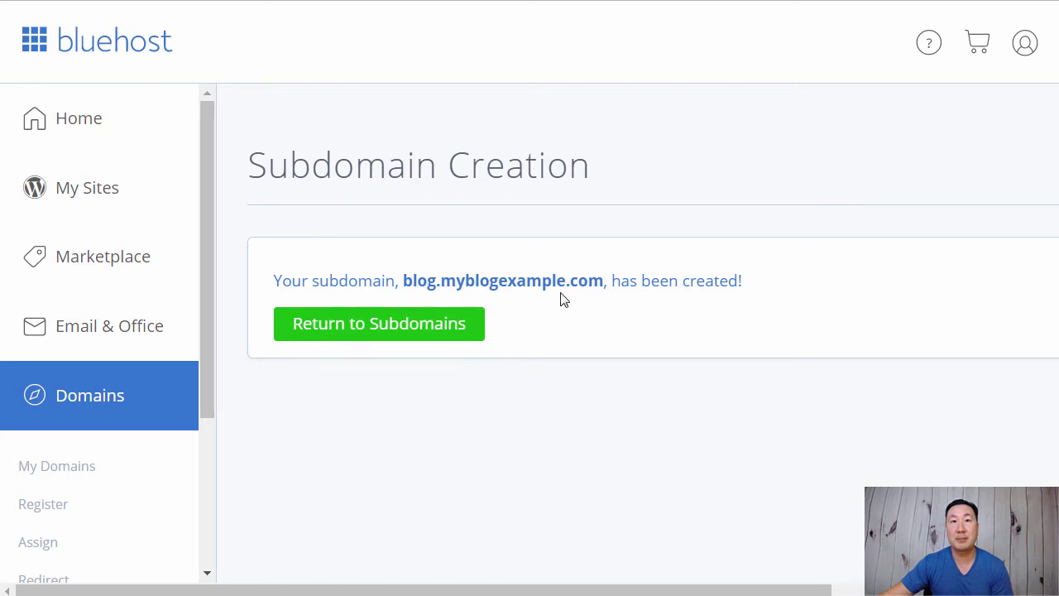
{"action": "left_click", "coordinate": [407, 334]}
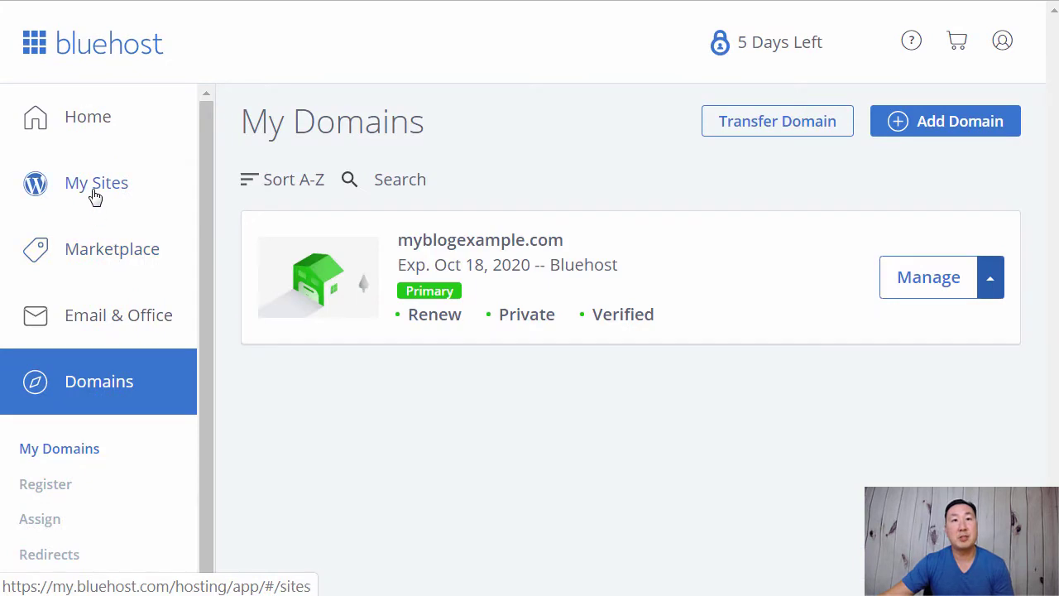
Start a new WordPress site named Subdomain Blog with the tagline blog.myblogexample.com and continue to the domain choice.
{"action": "left_click", "coordinate": [95, 193]}
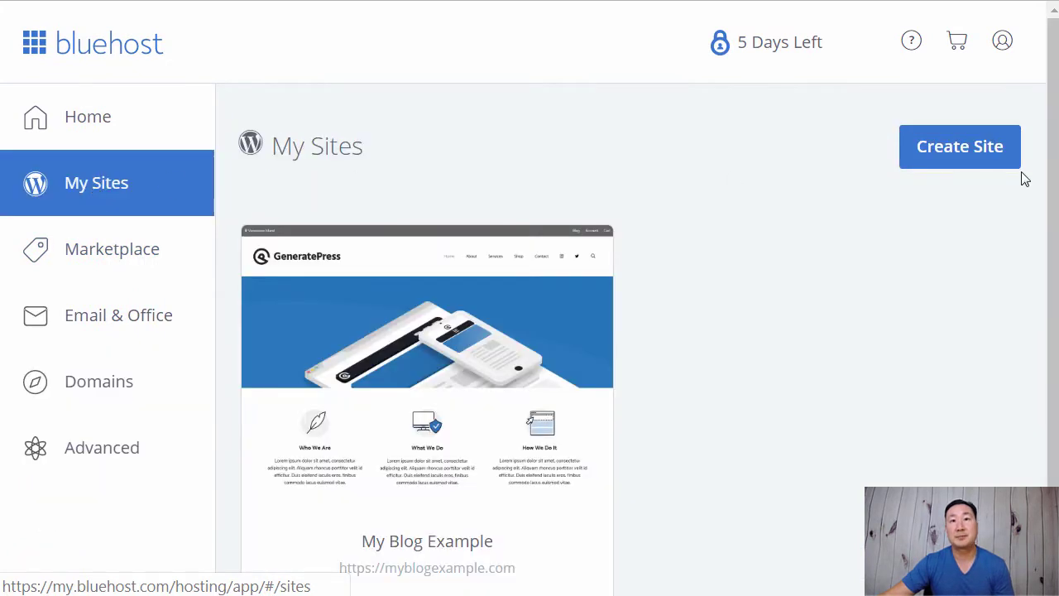
{"action": "left_click", "coordinate": [955, 160]}
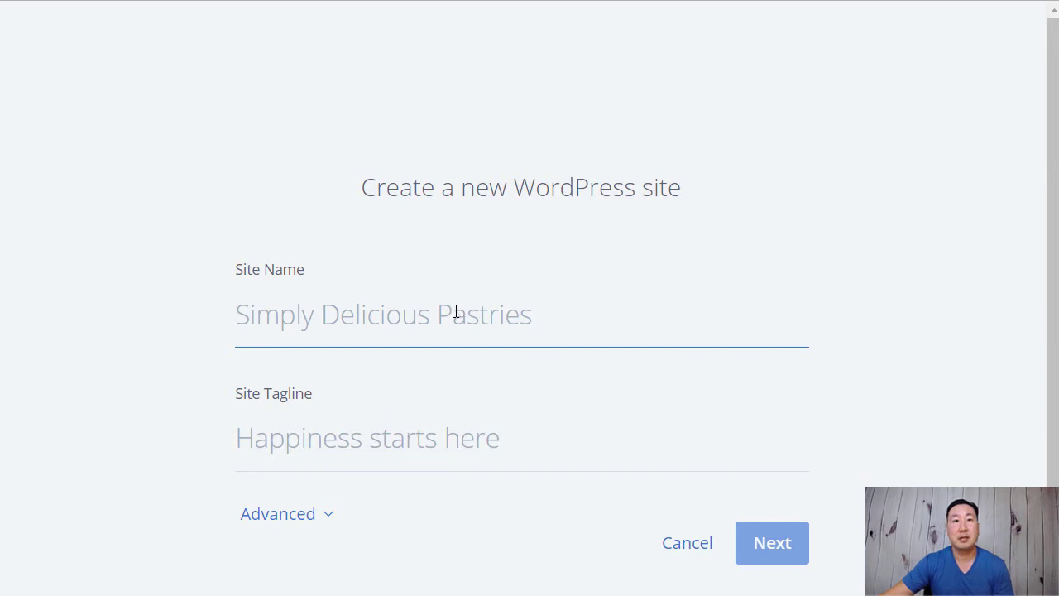
{"action": "type", "text": "Subdomain Blog"}
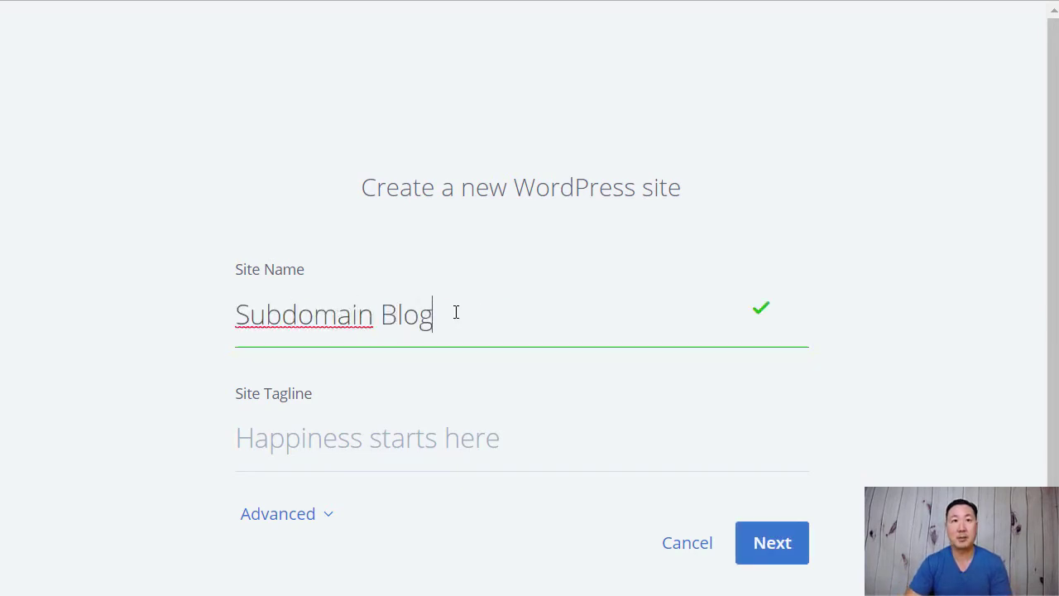
{"action": "key", "text": "Tab"}
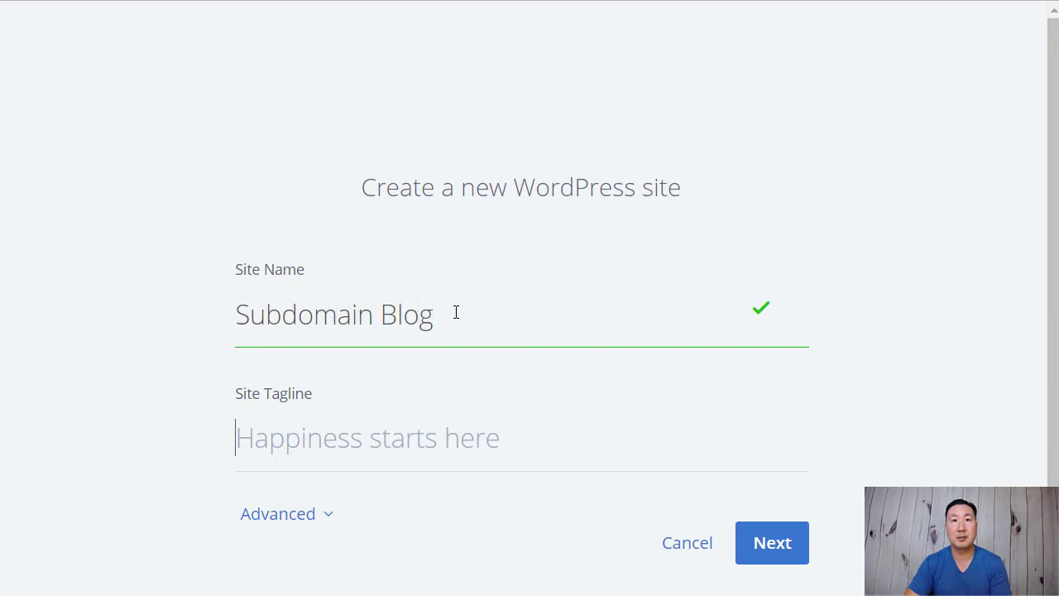
{"action": "type", "text": "blog."}
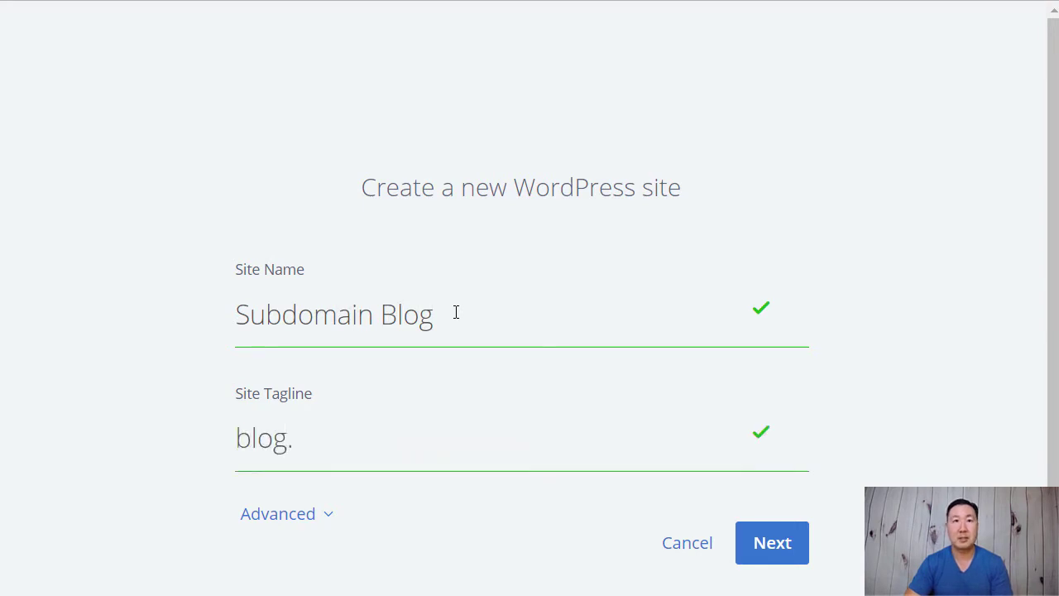
{"action": "type", "text": "myblogexample.com"}
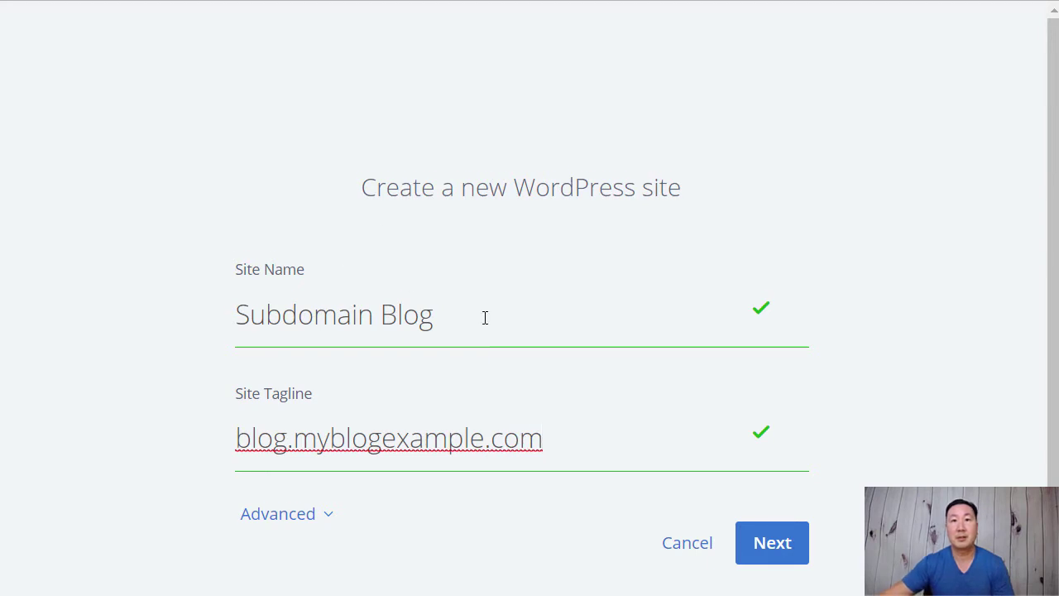
{"action": "scroll", "coordinate": [485, 314], "scroll_direction": "down", "scroll_amount": 1}
{"action": "left_click", "coordinate": [786, 483]}
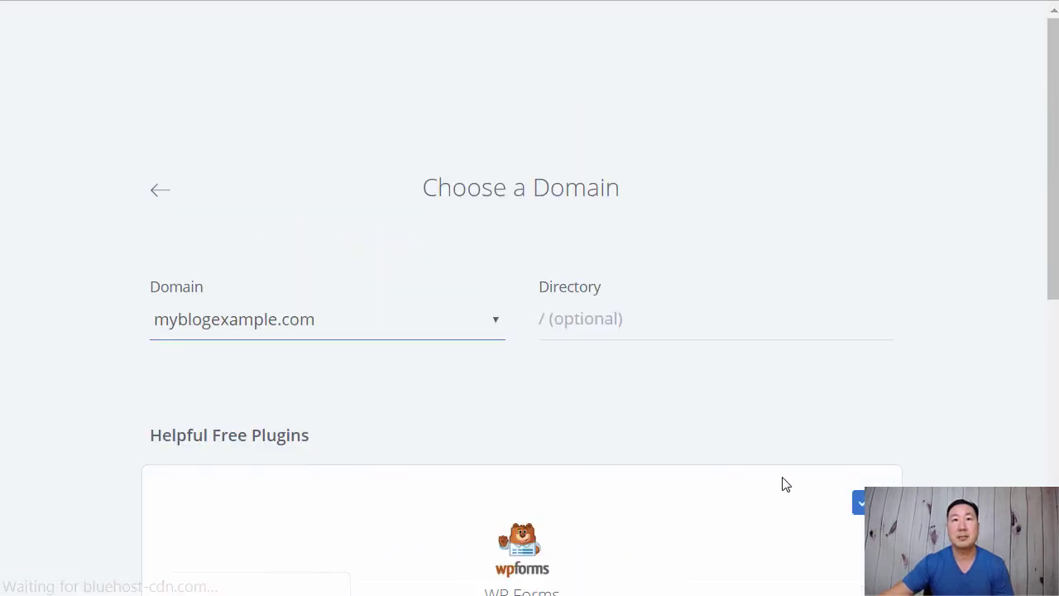
Choose blog.myblogexample.com as the new WordPress site's domain.
{"action": "scroll", "coordinate": [563, 413], "scroll_direction": "down", "scroll_amount": 1}
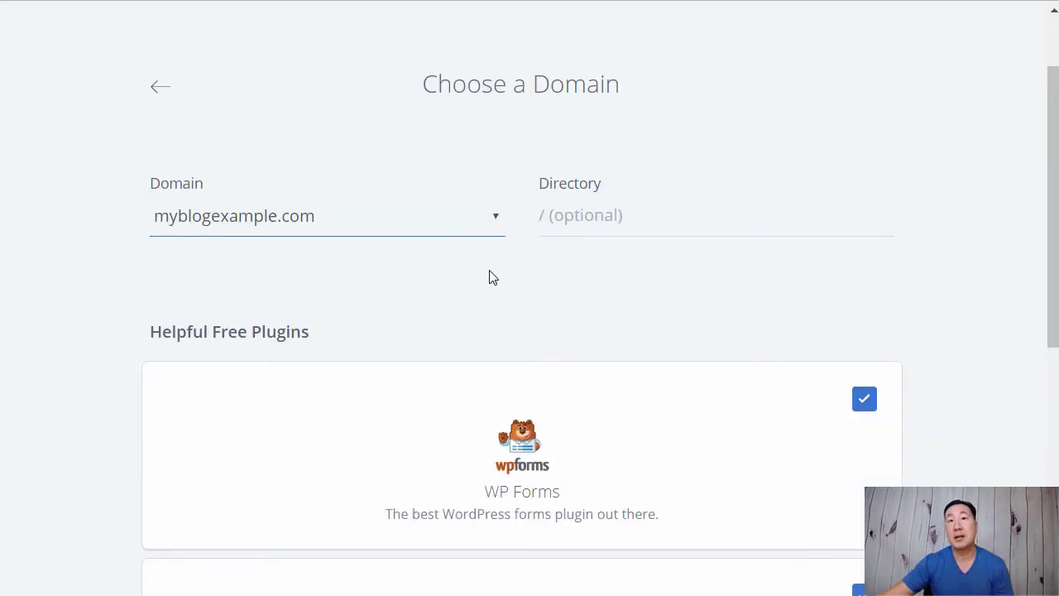
{"action": "left_click", "coordinate": [458, 225]}
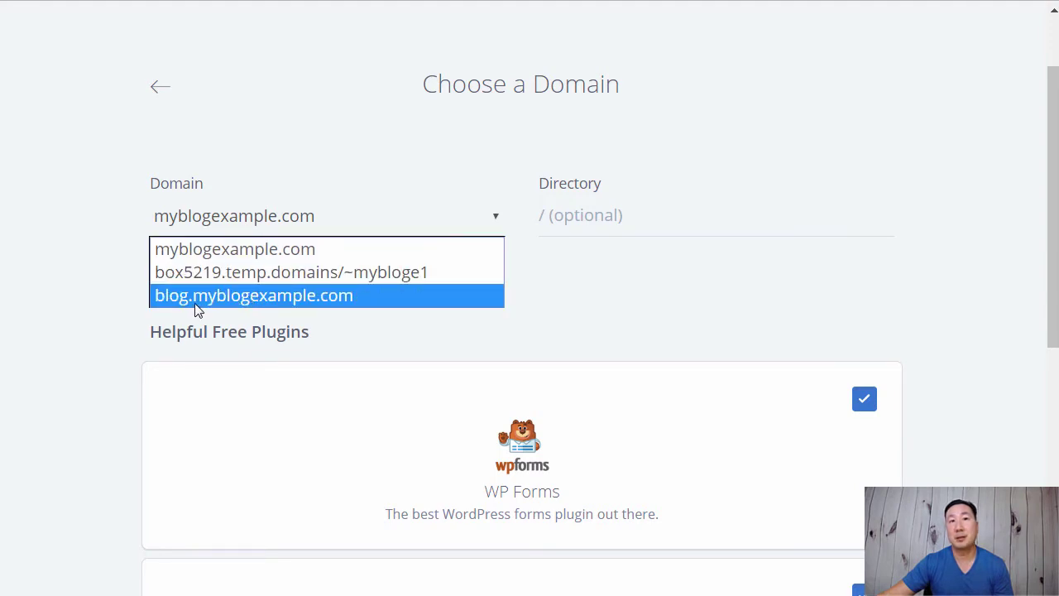
{"action": "left_click", "coordinate": [258, 295]}
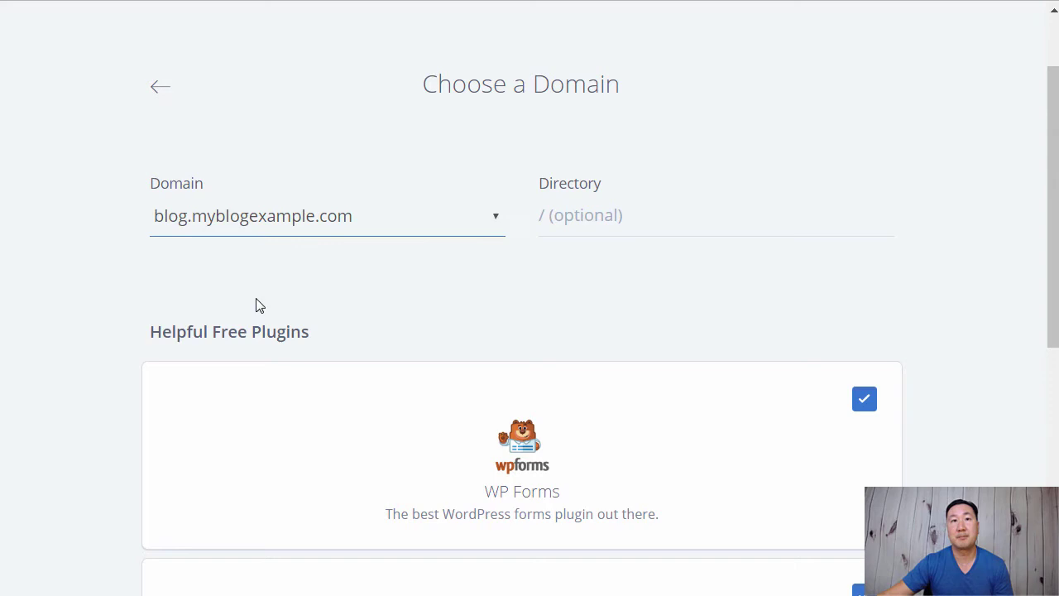
Deselect the WP Forms, Opt-in Monster and Monster Insight plugins and install WordPress on the subdomain.
{"action": "scroll", "coordinate": [106, 303], "scroll_direction": "down", "scroll_amount": 1}
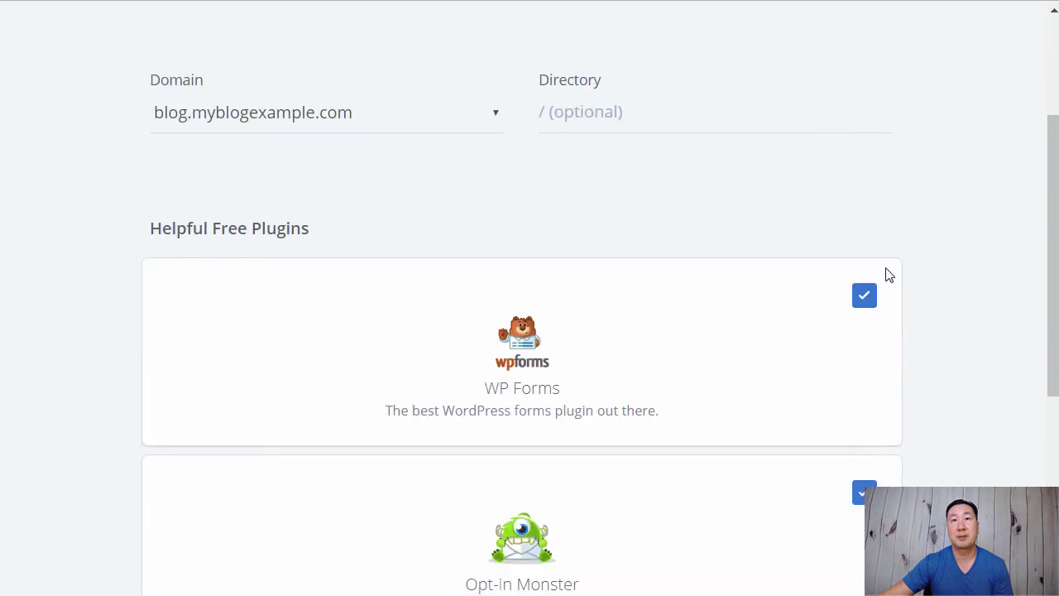
{"action": "left_click", "coordinate": [864, 295]}
{"action": "left_click", "coordinate": [862, 495]}
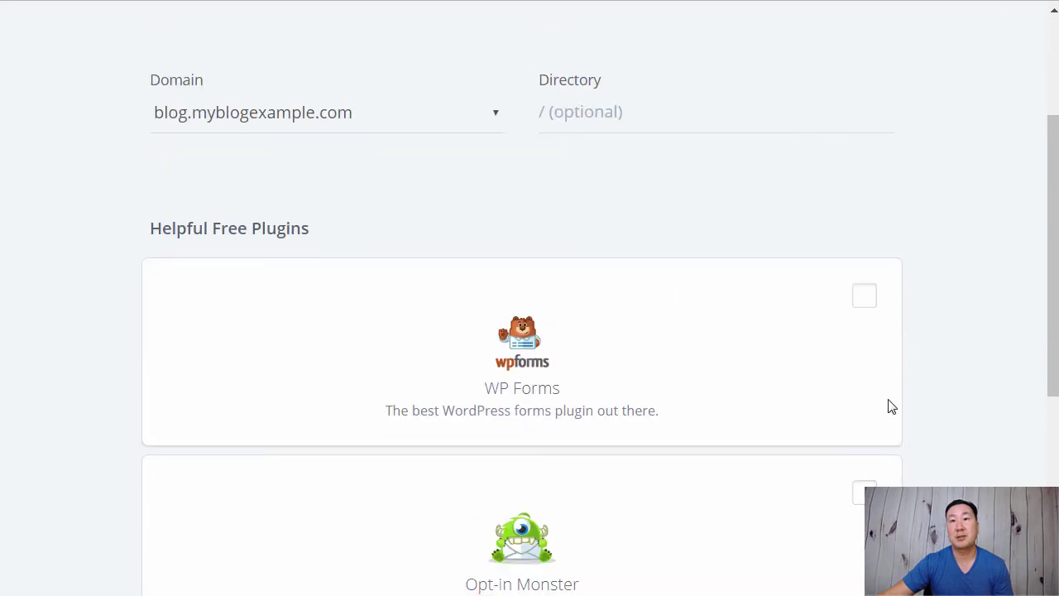
{"action": "scroll", "coordinate": [891, 406], "scroll_direction": "down", "scroll_amount": 3}
{"action": "left_click", "coordinate": [865, 380]}
{"action": "scroll", "coordinate": [886, 373], "scroll_direction": "down", "scroll_amount": 1}
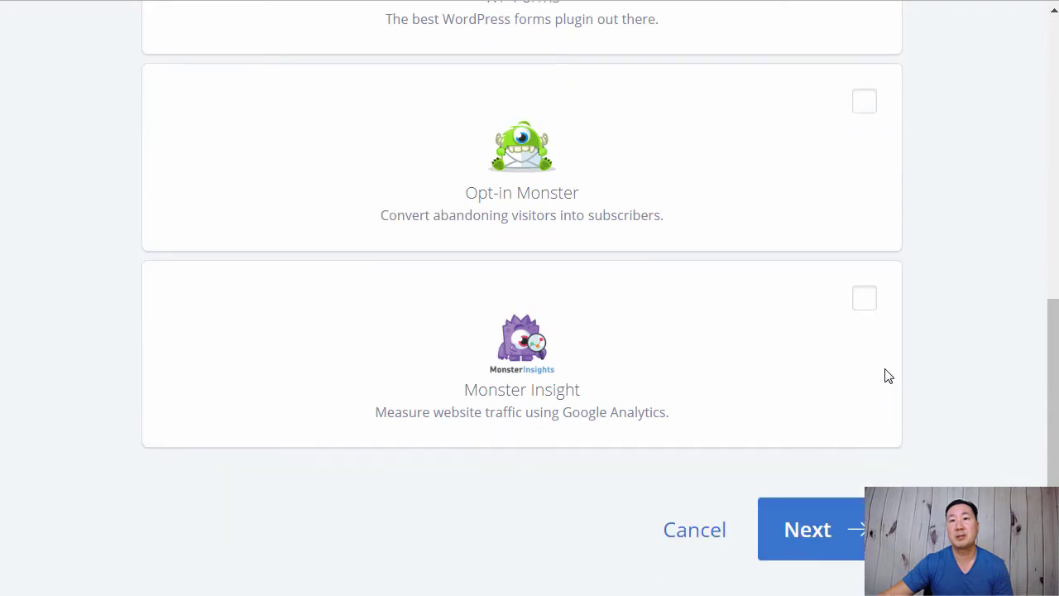
{"action": "left_click", "coordinate": [821, 518]}
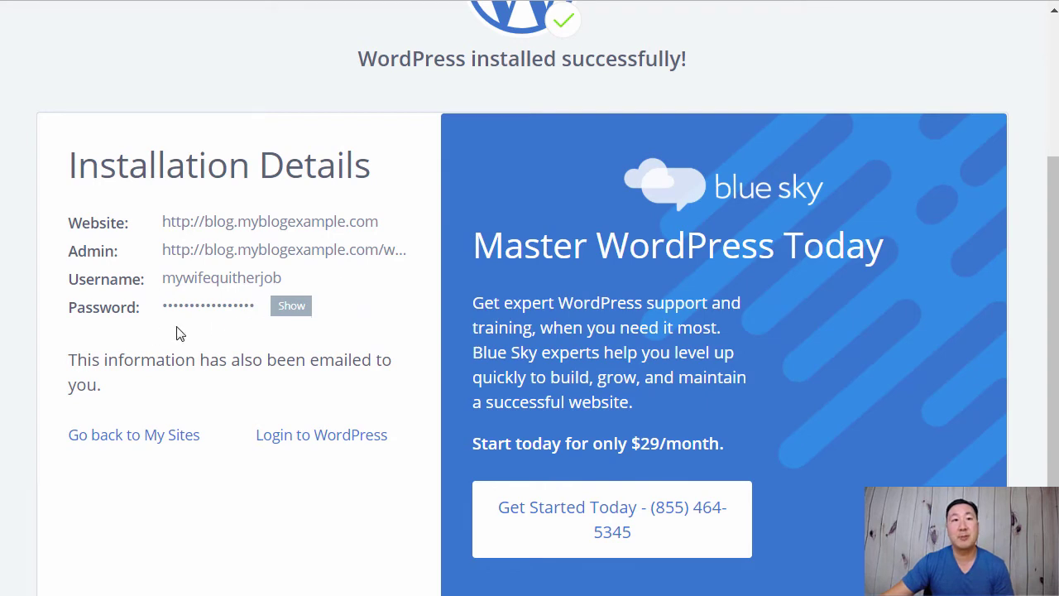
Load blog.myblogexample.com in the browser, refresh it and look over the new site's front page.
{"action": "left_click", "coordinate": [292, 308]}
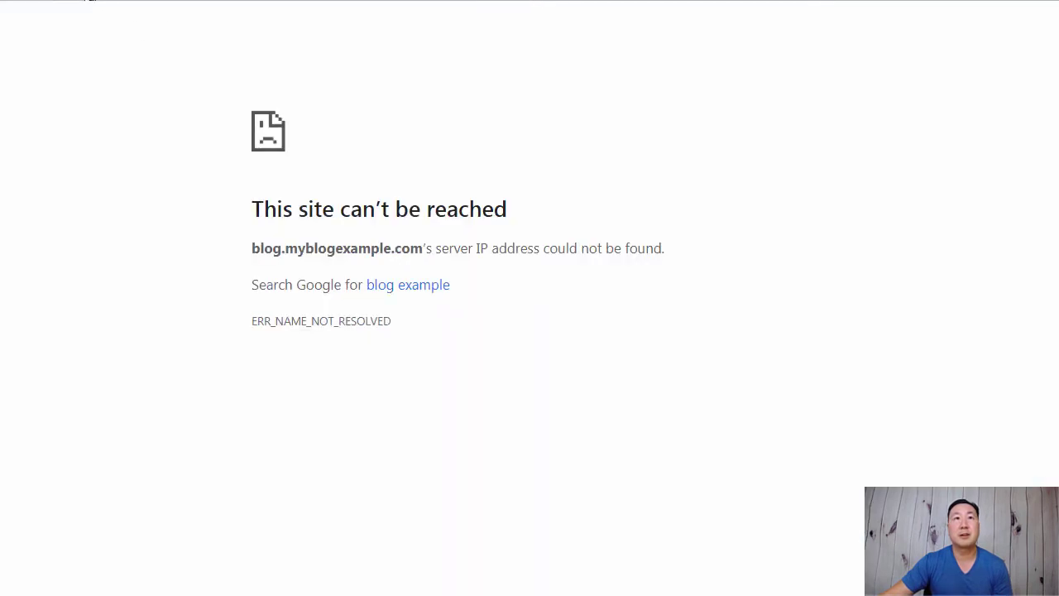
{"action": "key", "text": "F5"}
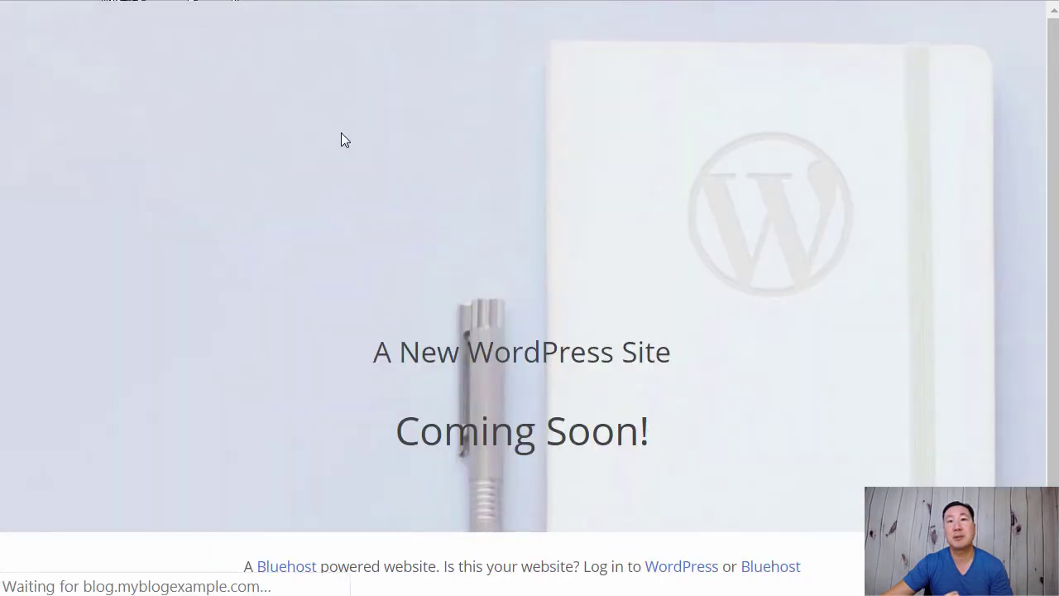
{"action": "scroll", "coordinate": [568, 230], "scroll_direction": "down", "scroll_amount": 2}
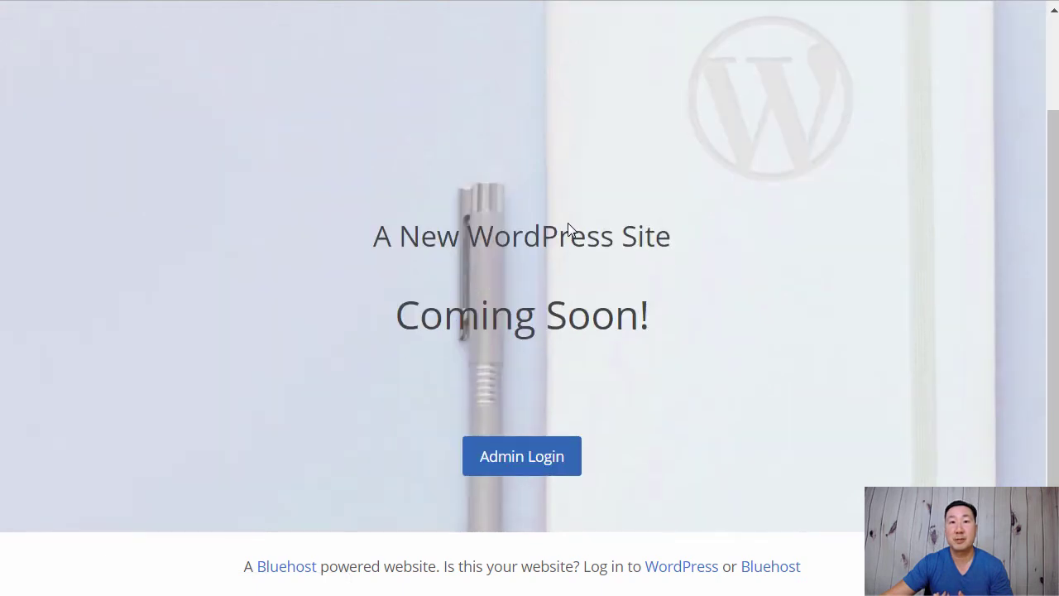
{"action": "scroll", "coordinate": [569, 224], "scroll_direction": "up", "scroll_amount": 2}
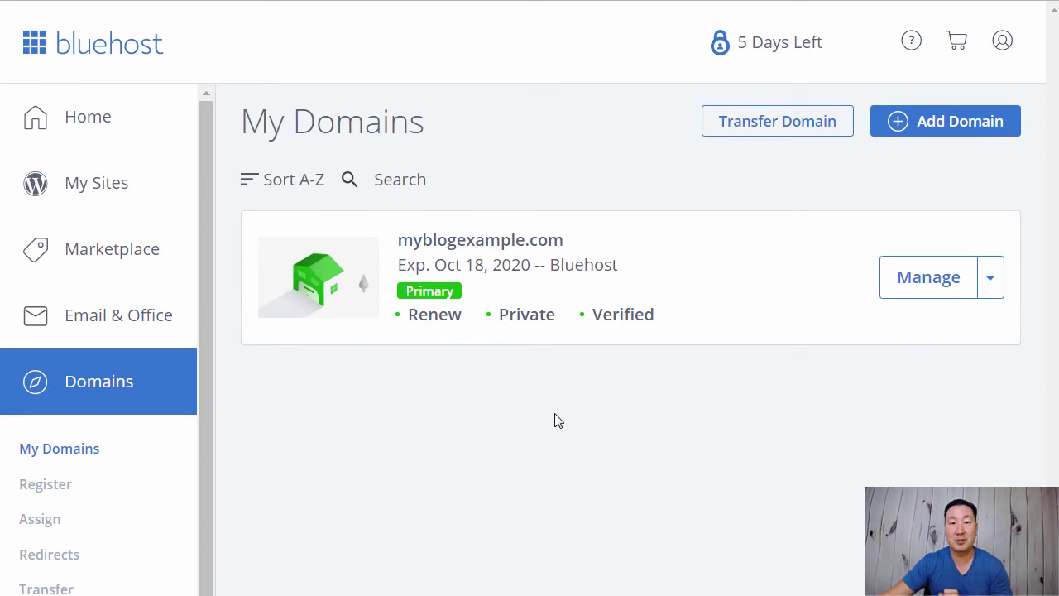
Open the DNS Zone Editor for myblogexample.com and highlight the IP address of the @ A (Host) record.
{"action": "left_click", "coordinate": [991, 286]}
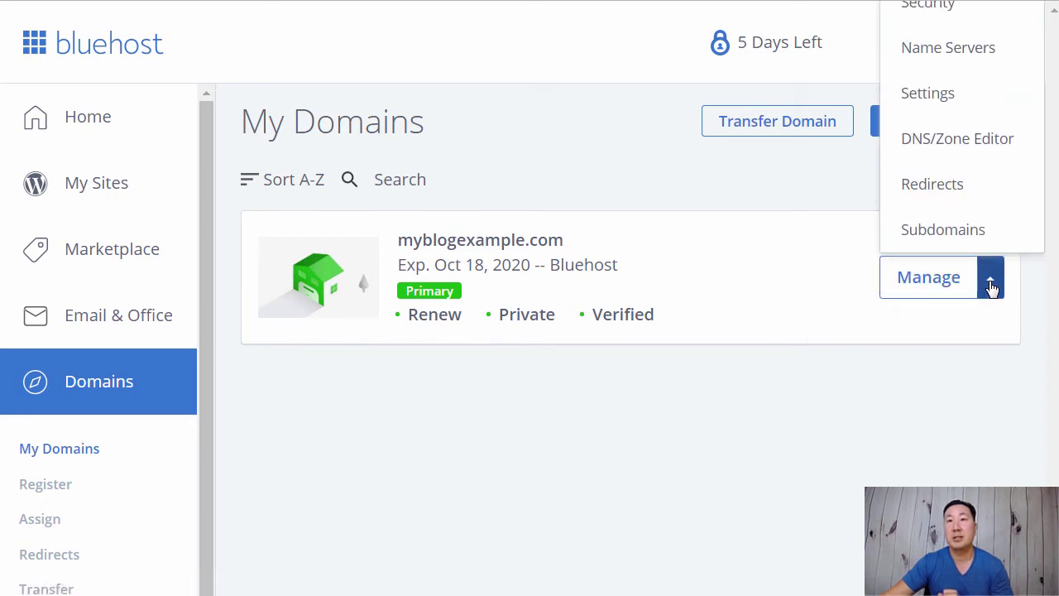
{"action": "left_click", "coordinate": [933, 138]}
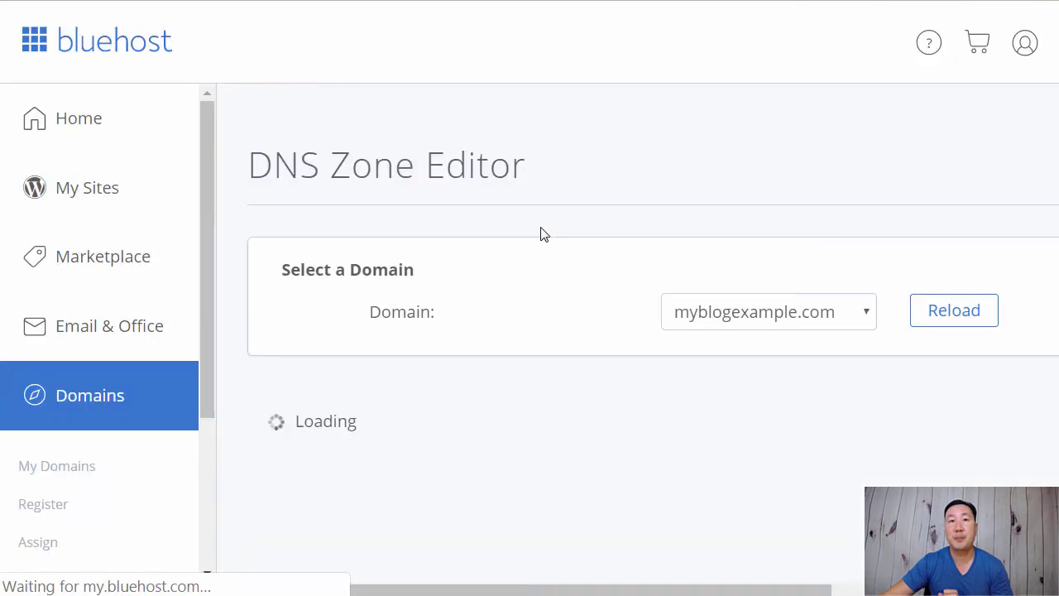
{"action": "scroll", "coordinate": [539, 236], "scroll_direction": "down", "scroll_amount": 5}
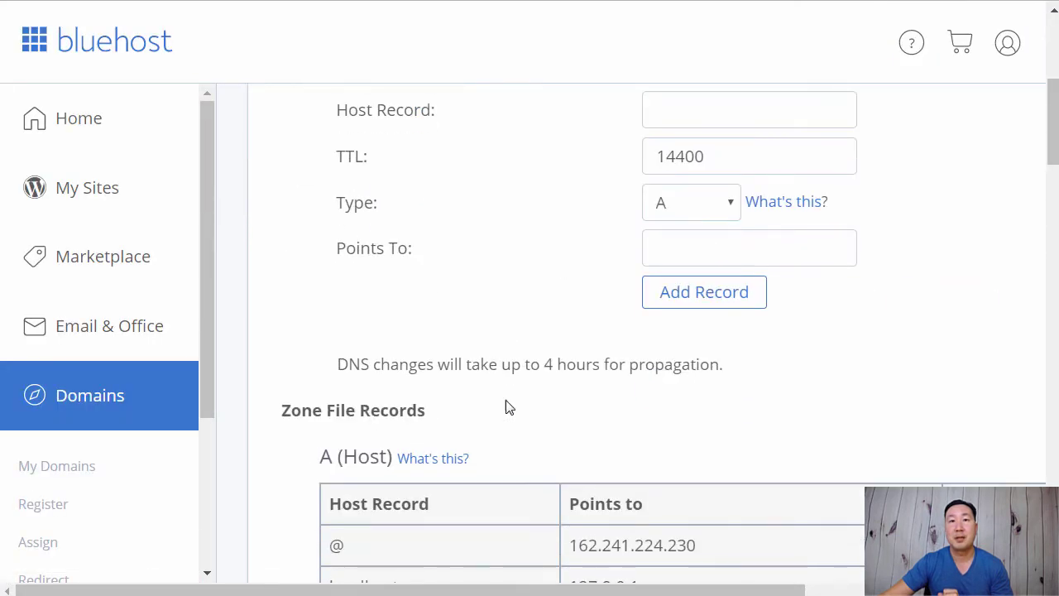
{"action": "left_click_drag", "start_coordinate": [570, 544], "coordinate": [727, 539]}
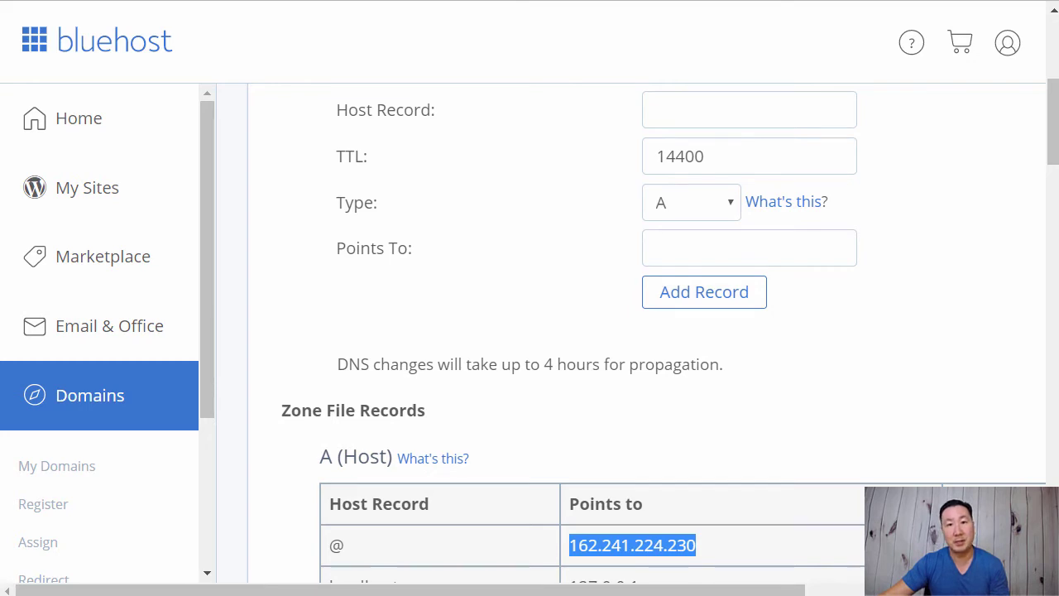
Switch to GoDaddy's Domain Manager and open the list of all domains.
{"action": "key", "text": "alt+Tab"}
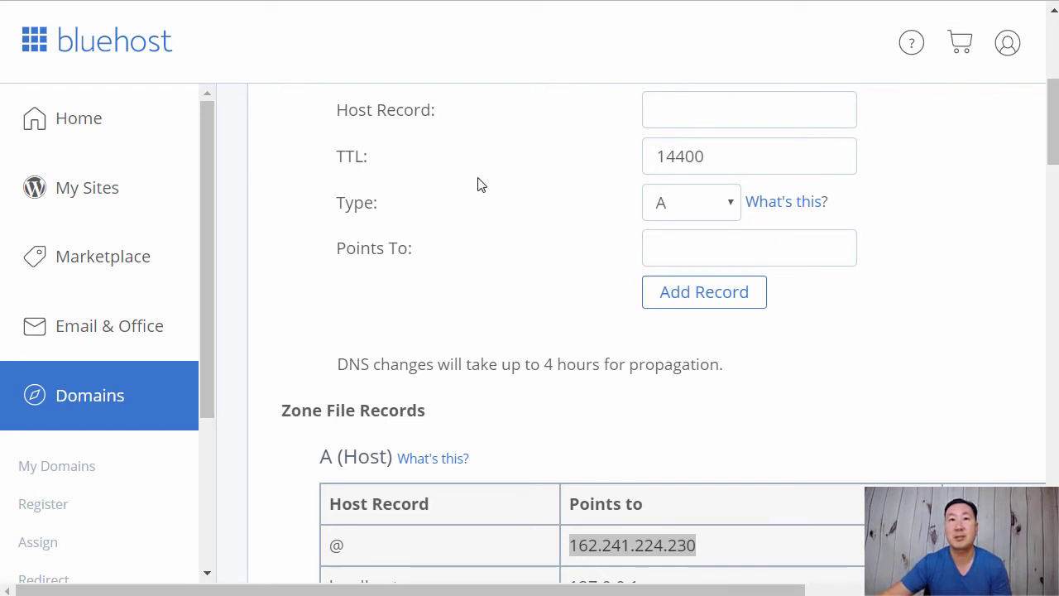
{"action": "left_click", "coordinate": [356, 310]}
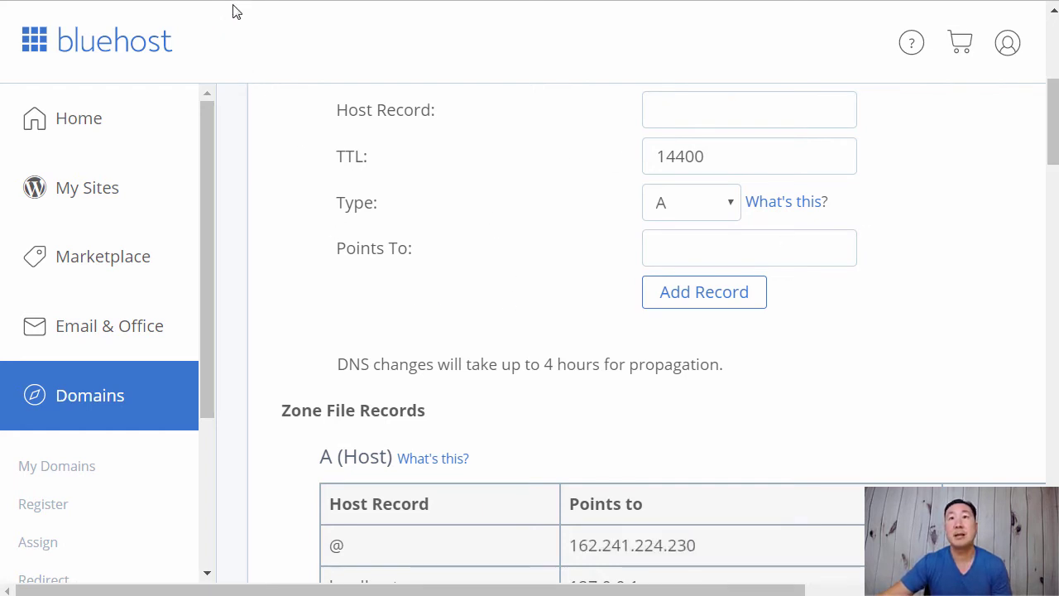
{"action": "left_click", "coordinate": [258, 1]}
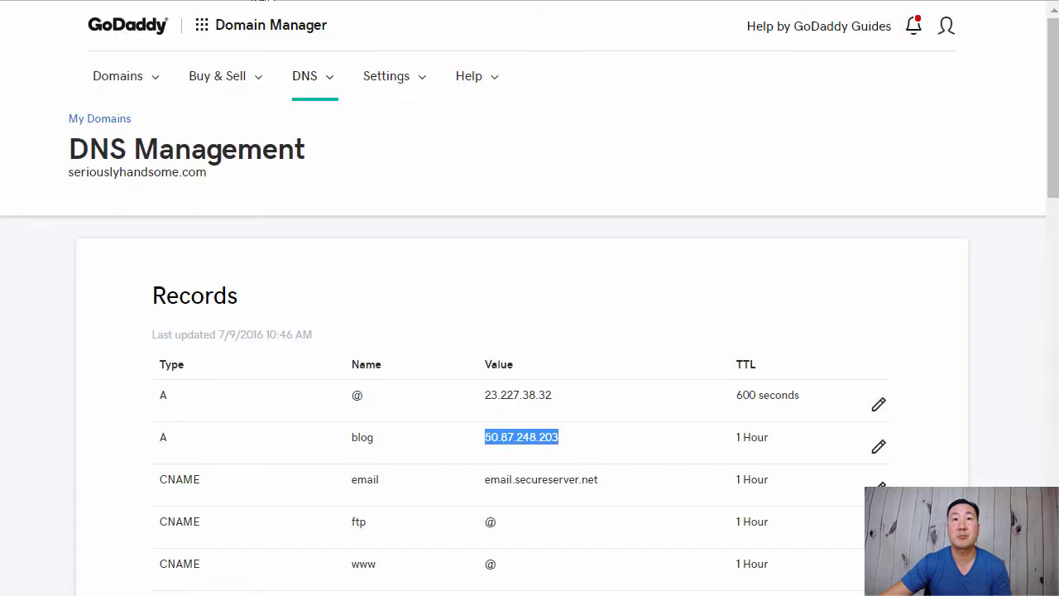
{"action": "left_click", "coordinate": [125, 79]}
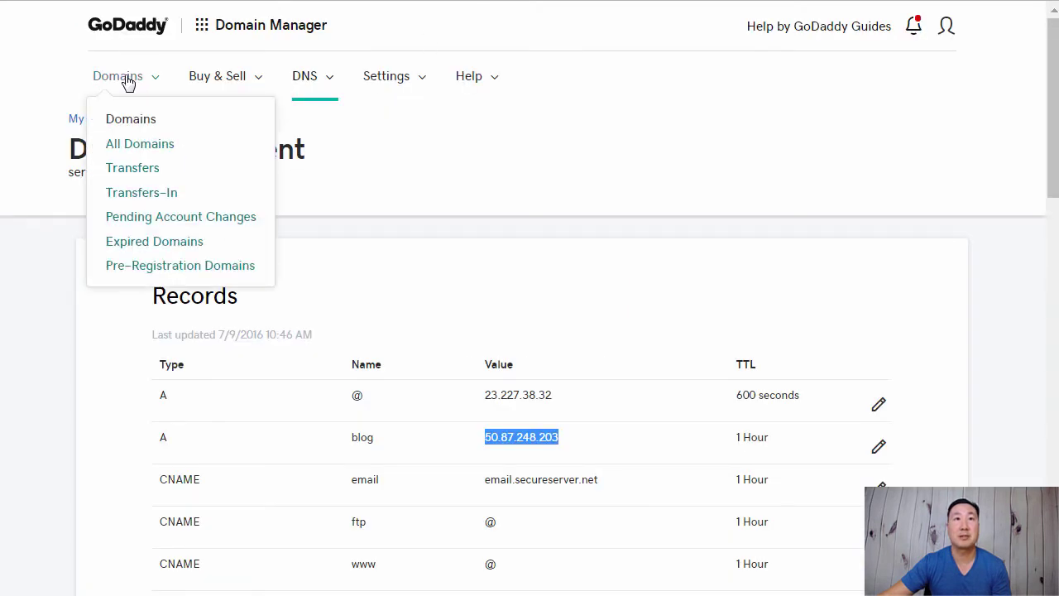
{"action": "left_click", "coordinate": [146, 119]}
{"action": "left_click", "coordinate": [147, 145]}
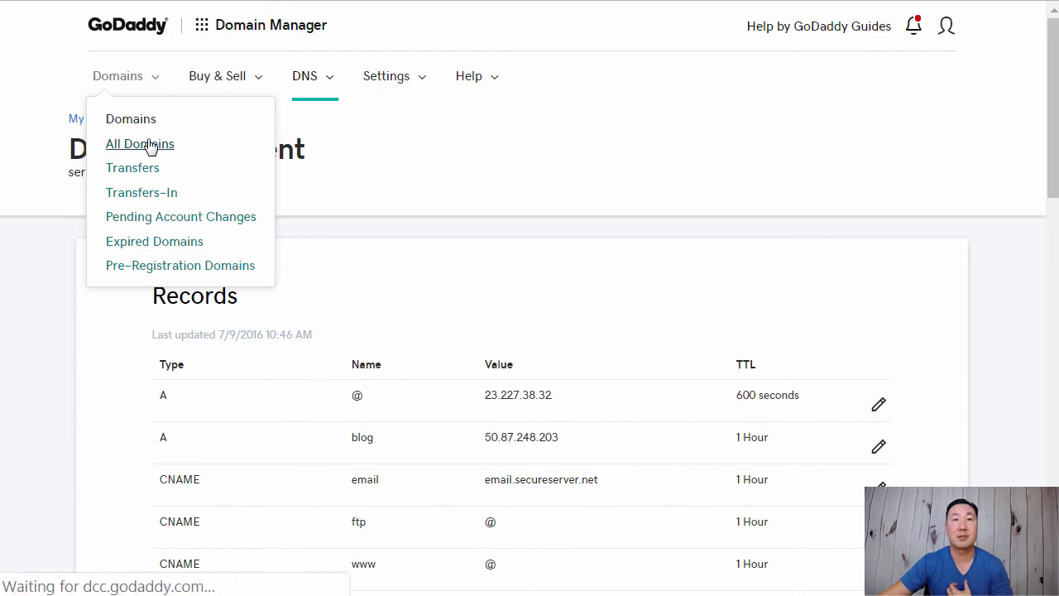
Open the settings of seriouslyhandsome.com and go to its DNS management page.
{"action": "scroll", "coordinate": [246, 252], "scroll_direction": "down", "scroll_amount": 15}
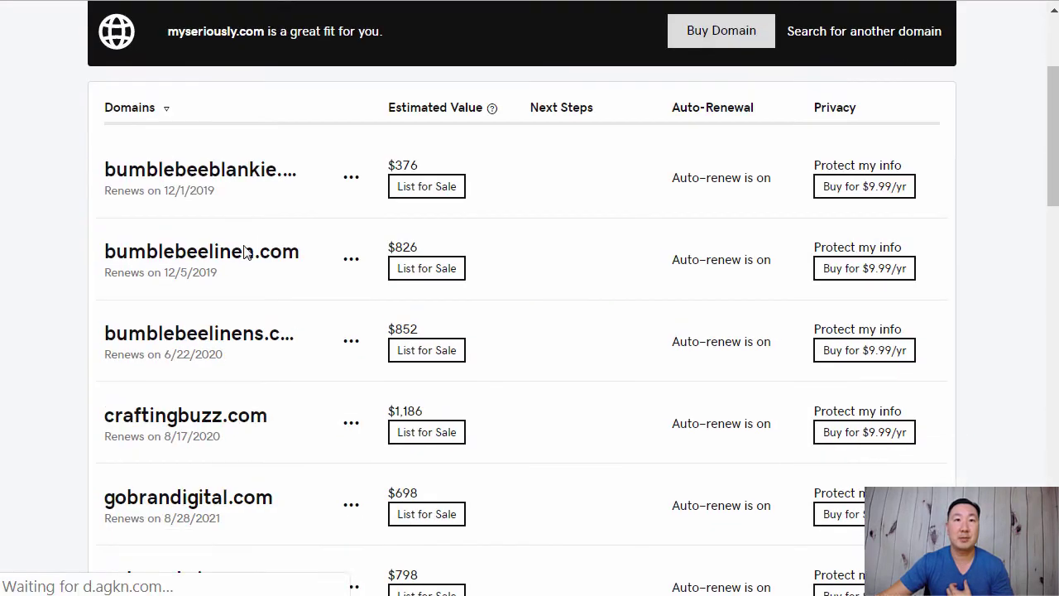
{"action": "scroll", "coordinate": [245, 253], "scroll_direction": "down", "scroll_amount": 6}
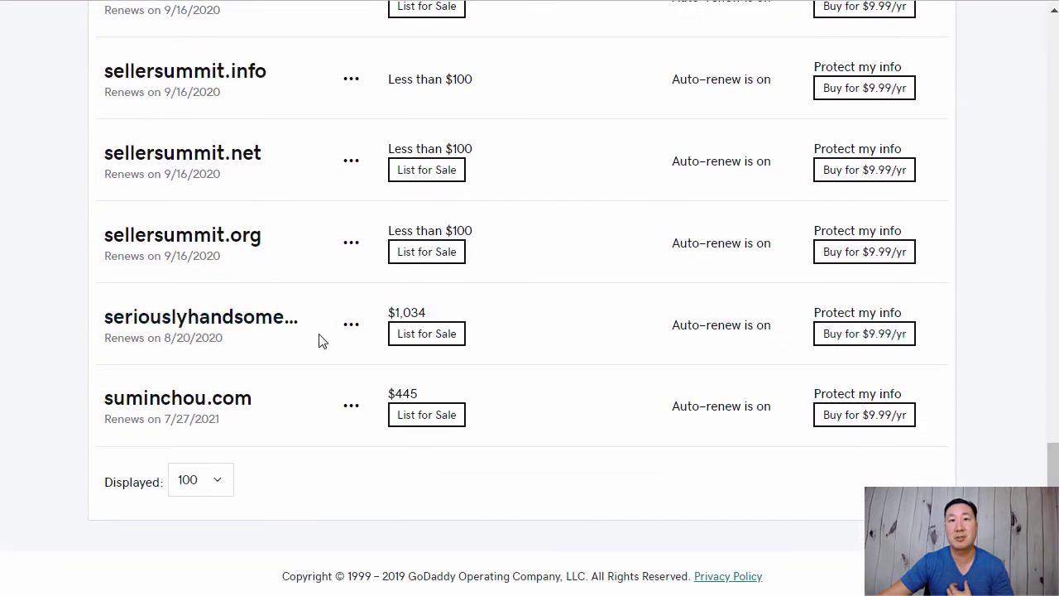
{"action": "left_click", "coordinate": [232, 321]}
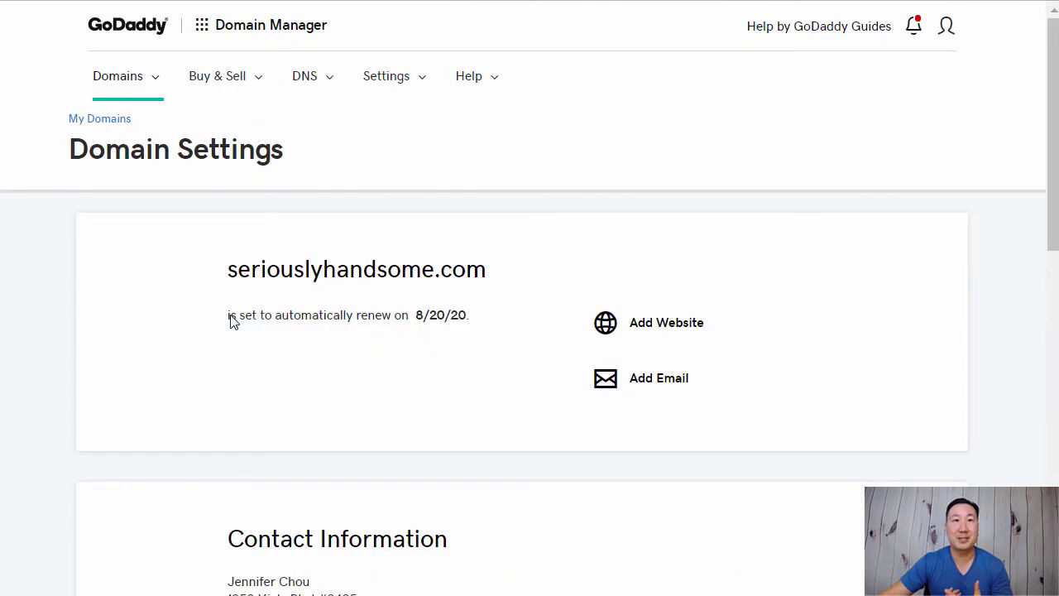
{"action": "scroll", "coordinate": [249, 316], "scroll_direction": "down", "scroll_amount": 5}
{"action": "scroll", "coordinate": [252, 318], "scroll_direction": "down", "scroll_amount": 5}
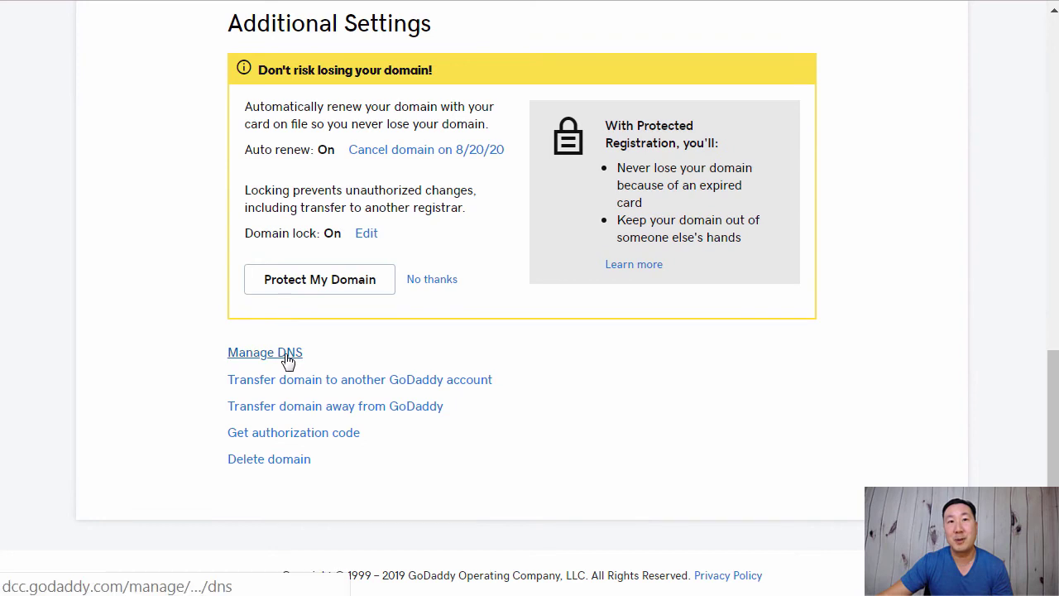
{"action": "left_click", "coordinate": [287, 357]}
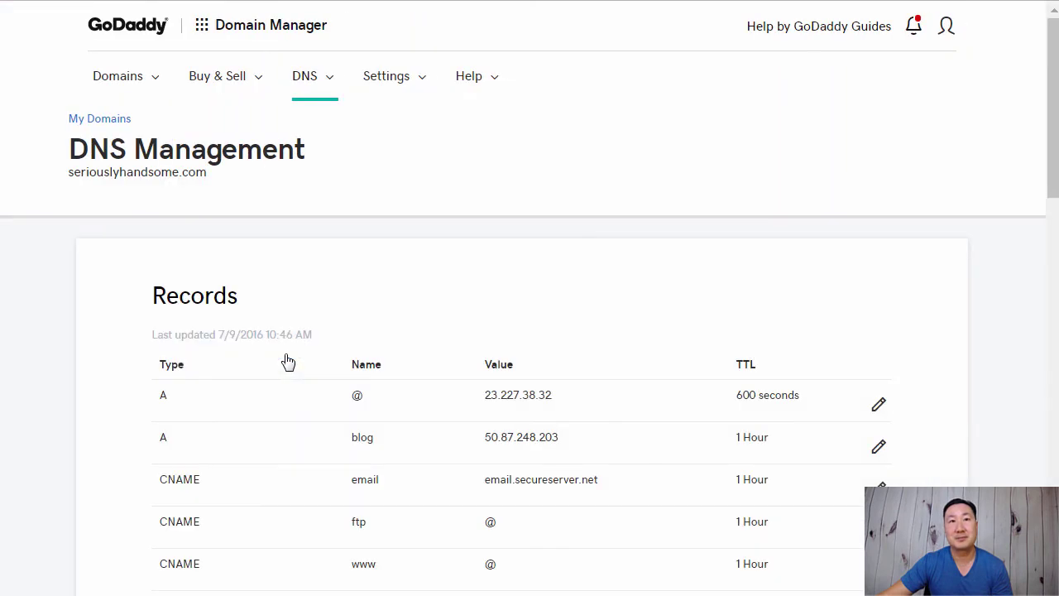
Look over the DNS records of seriouslyhandsome.com, including the blog A record and the option for adding a record.
{"action": "scroll", "coordinate": [290, 354], "scroll_direction": "down", "scroll_amount": 1}
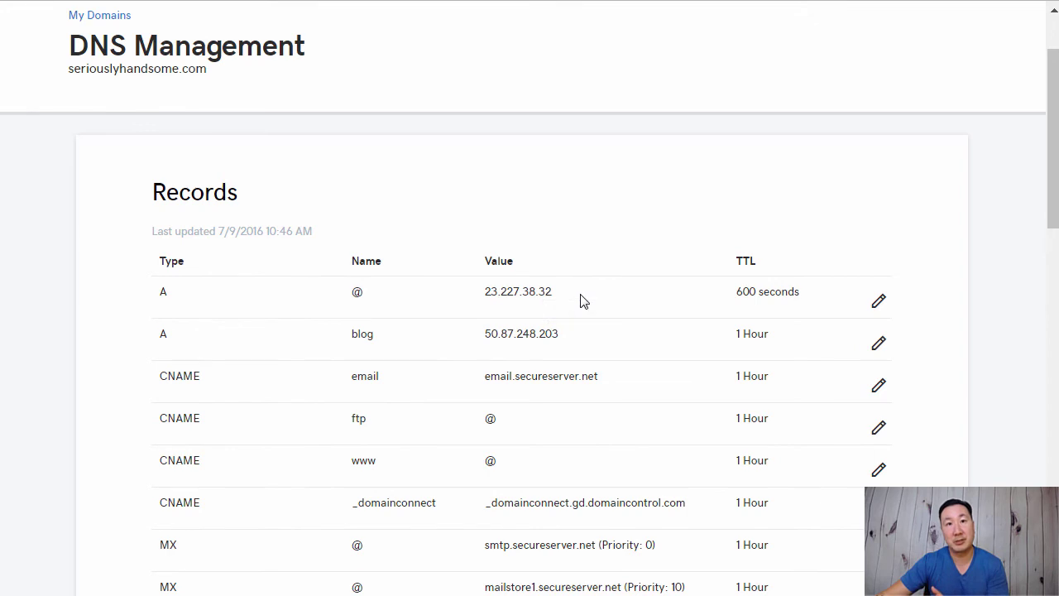
{"action": "scroll", "coordinate": [244, 331], "scroll_direction": "down", "scroll_amount": 5}
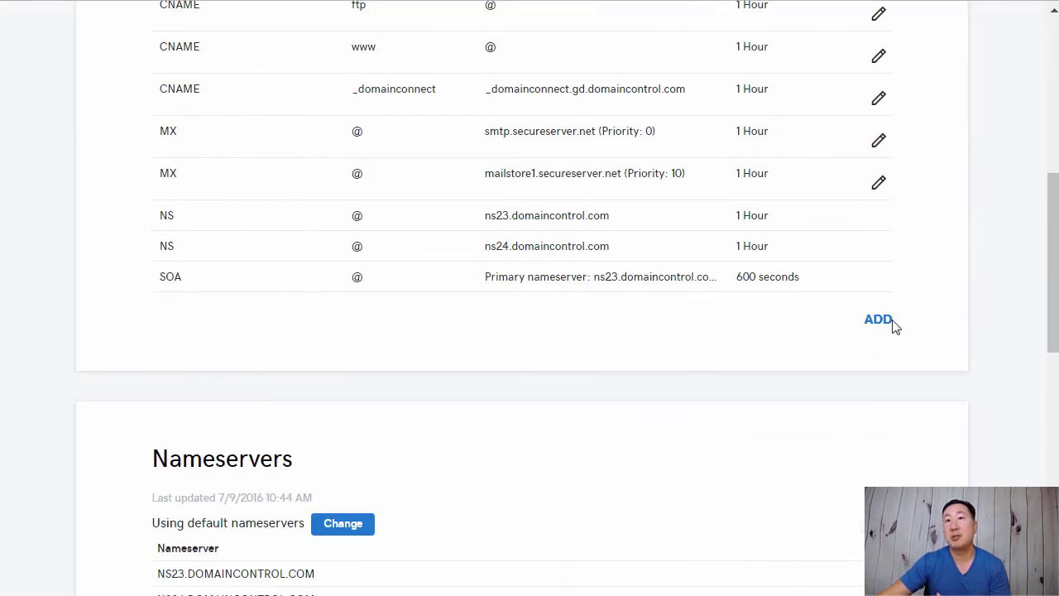
{"action": "scroll", "coordinate": [725, 321], "scroll_direction": "up", "scroll_amount": 6}
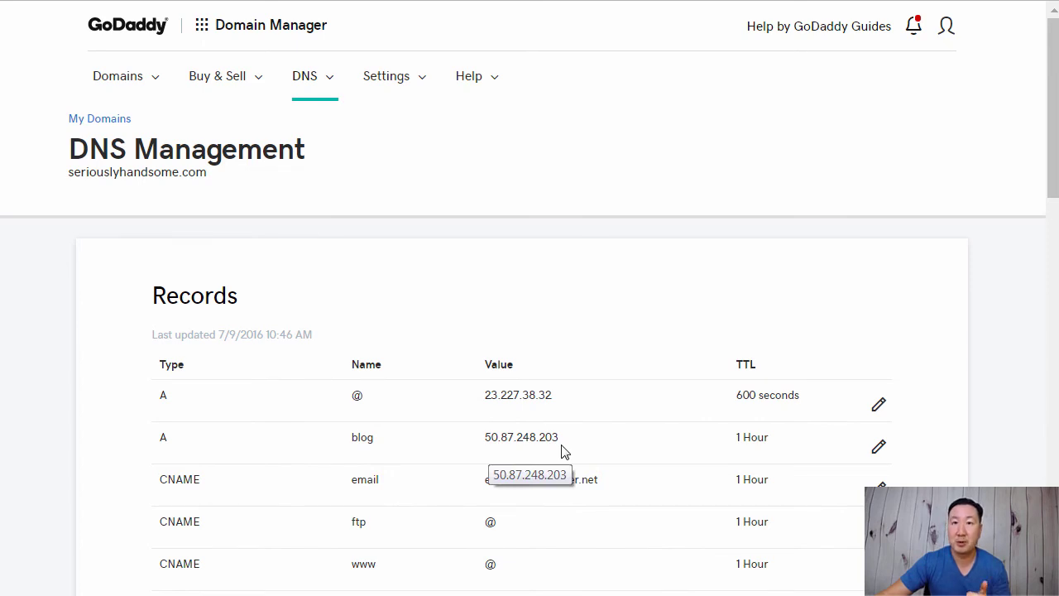
{"action": "scroll", "coordinate": [569, 447], "scroll_direction": "down", "scroll_amount": 1}
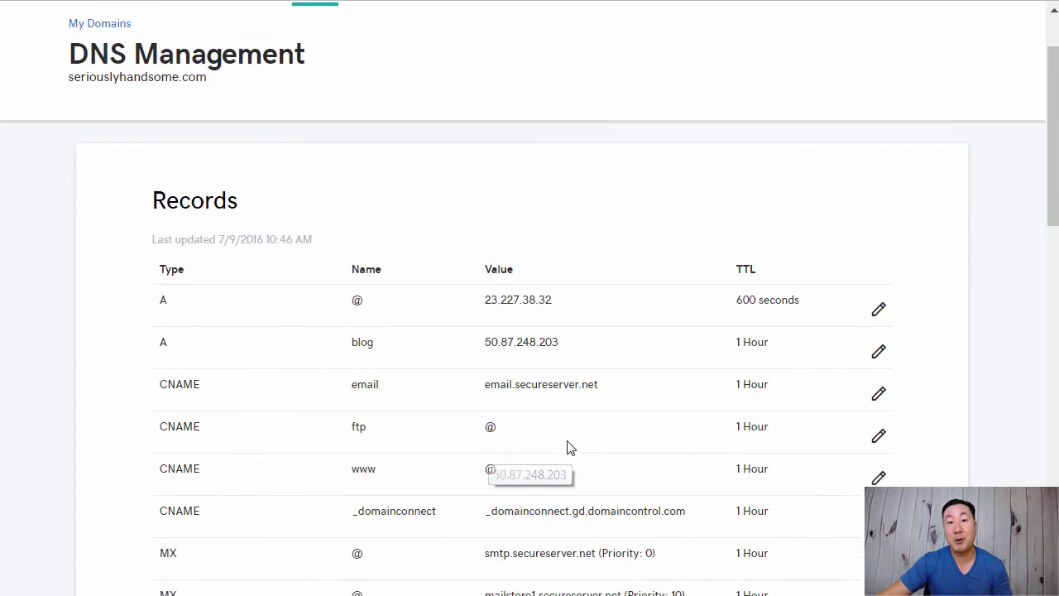
{"action": "scroll", "coordinate": [569, 446], "scroll_direction": "up", "scroll_amount": 1}
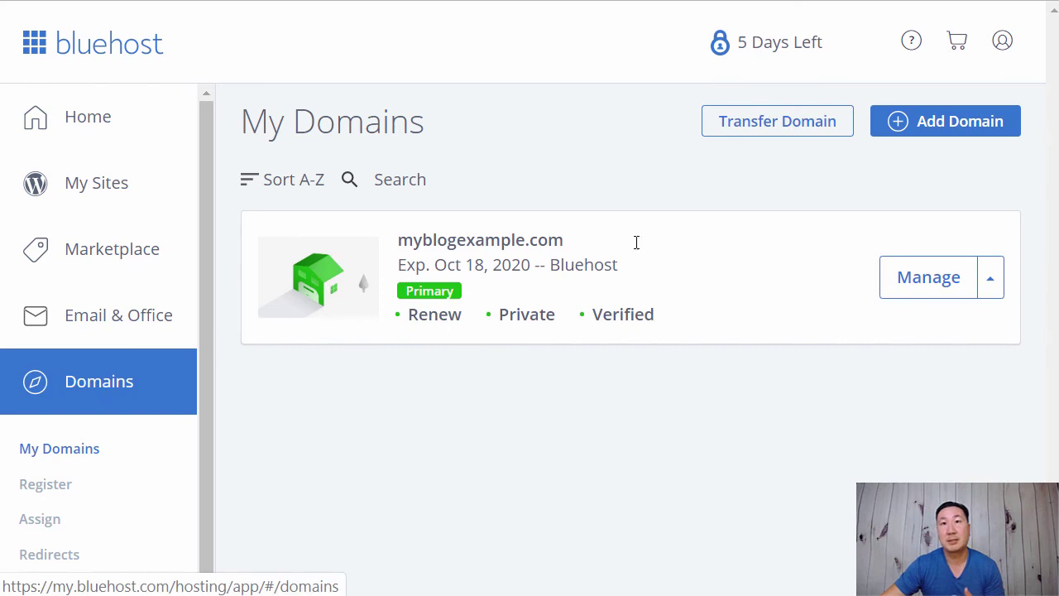
Switch to Bluehost, open the DNS zone records of myblogexample.com and highlight the IP address of the @ A (Host) record.
{"action": "left_click", "coordinate": [995, 283]}
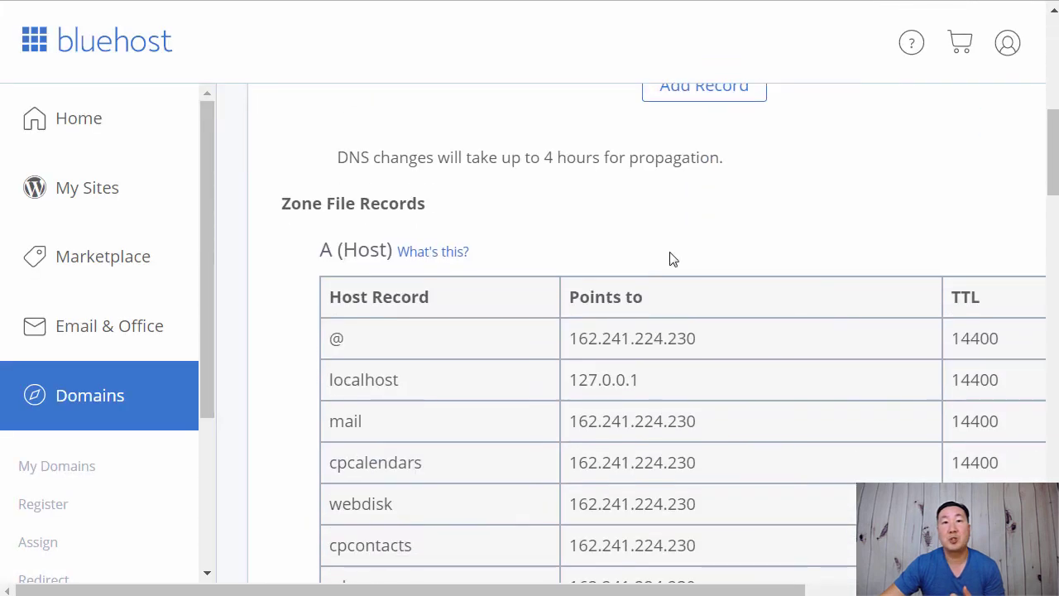
{"action": "scroll", "coordinate": [671, 252], "scroll_direction": "down", "scroll_amount": 4}
{"action": "scroll", "coordinate": [669, 260], "scroll_direction": "up", "scroll_amount": 3}
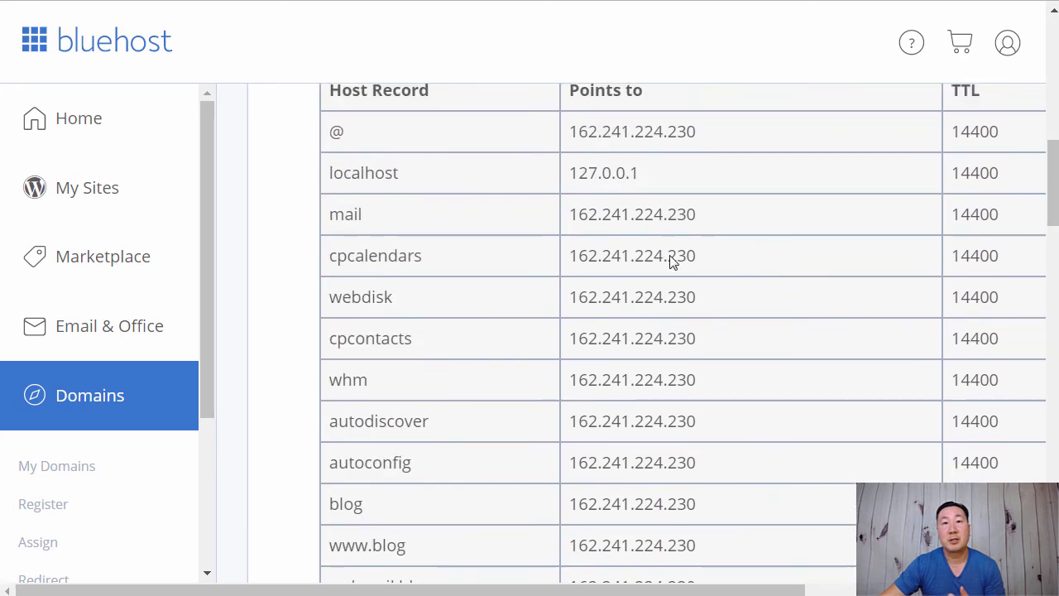
{"action": "scroll", "coordinate": [513, 222], "scroll_direction": "up", "scroll_amount": 1}
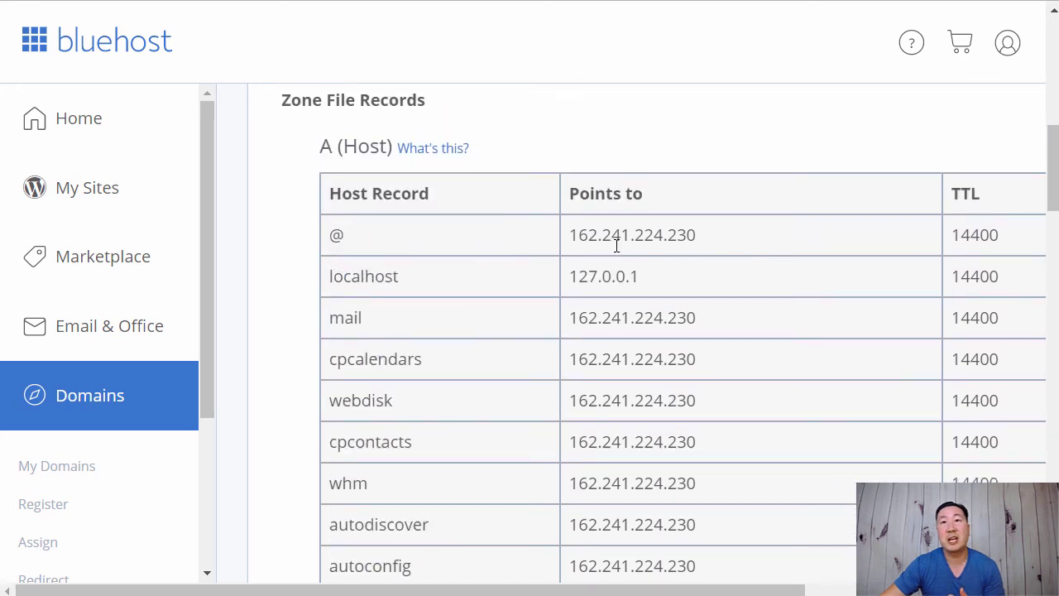
{"action": "left_click_drag", "start_coordinate": [570, 233], "coordinate": [702, 236]}
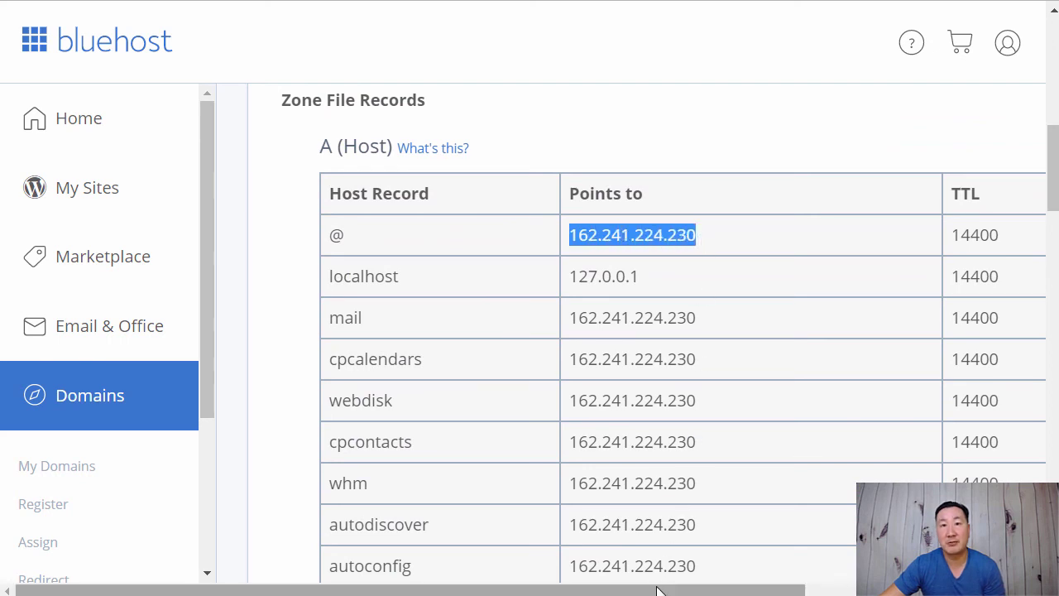
Open the @ A record for editing and review the blog A record and the form for adding DNS records.
{"action": "left_click_drag", "start_coordinate": [662, 589], "coordinate": [846, 592]}
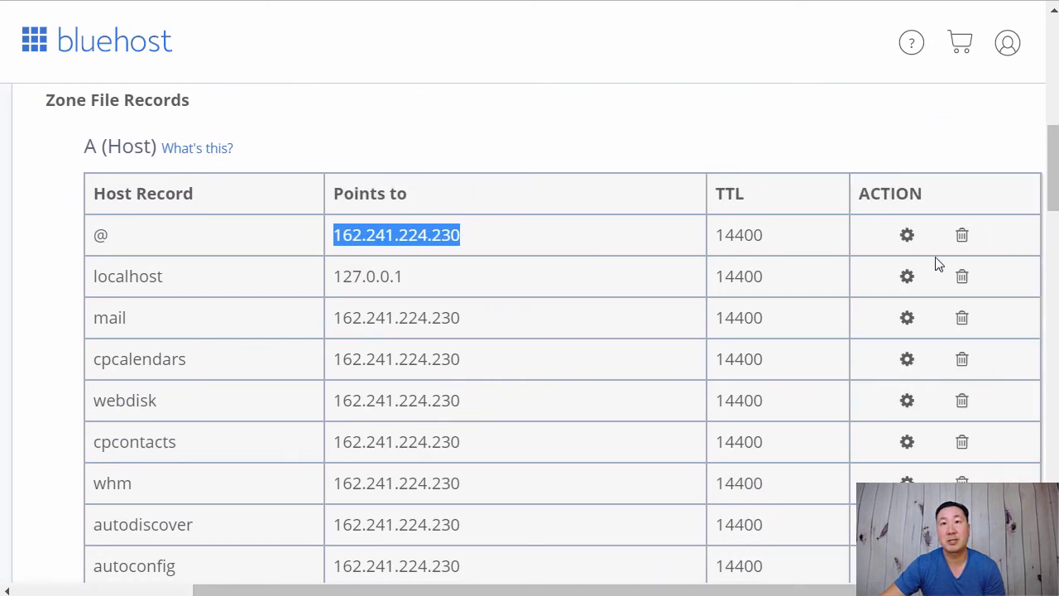
{"action": "left_click", "coordinate": [906, 236]}
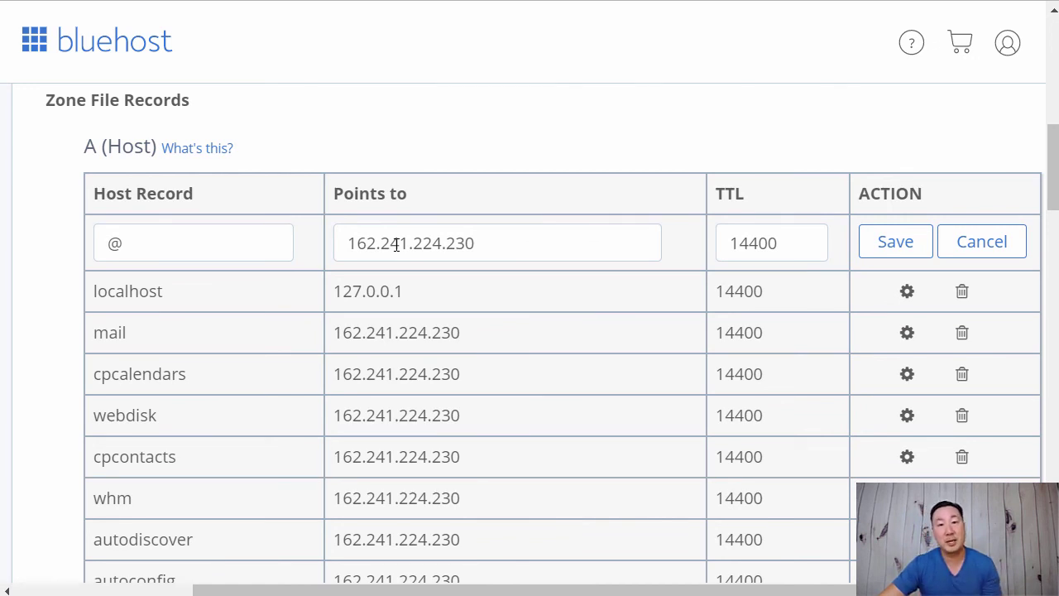
{"action": "scroll", "coordinate": [367, 300], "scroll_direction": "down", "scroll_amount": 4}
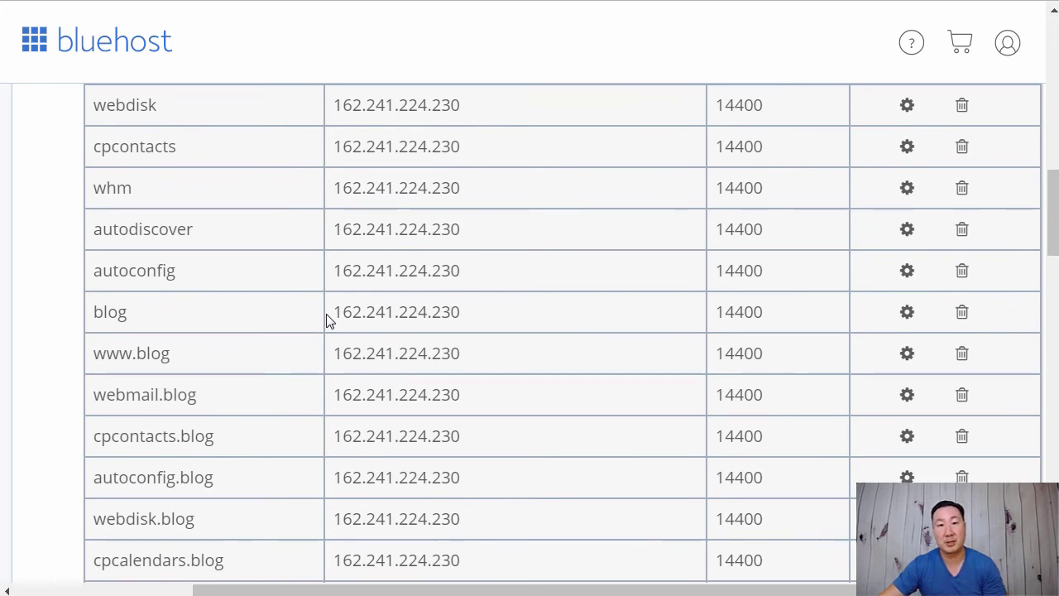
{"action": "scroll", "coordinate": [327, 320], "scroll_direction": "up", "scroll_amount": 12}
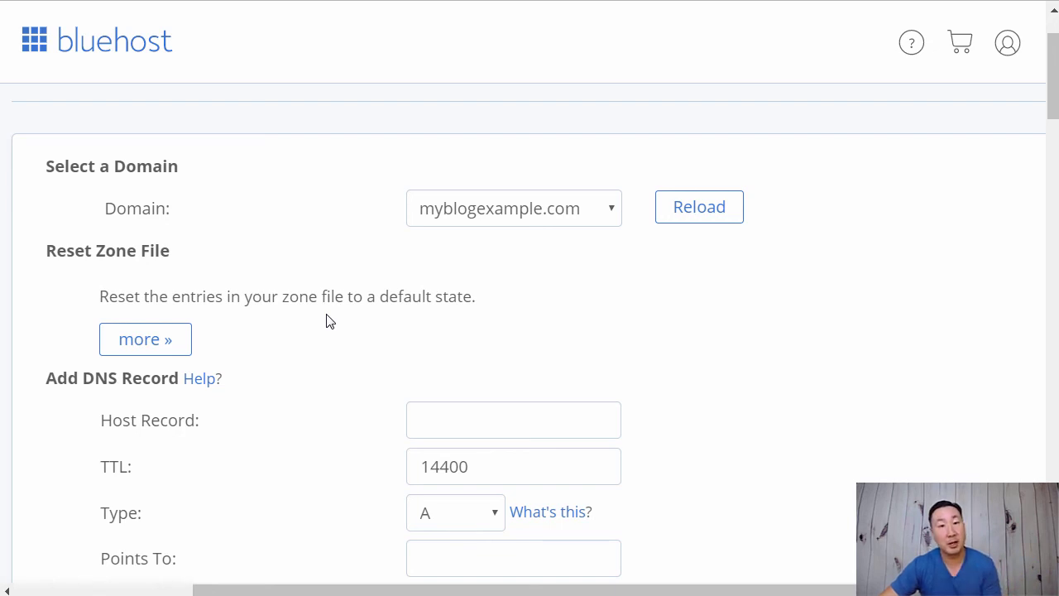
{"action": "scroll", "coordinate": [362, 355], "scroll_direction": "down", "scroll_amount": 6}
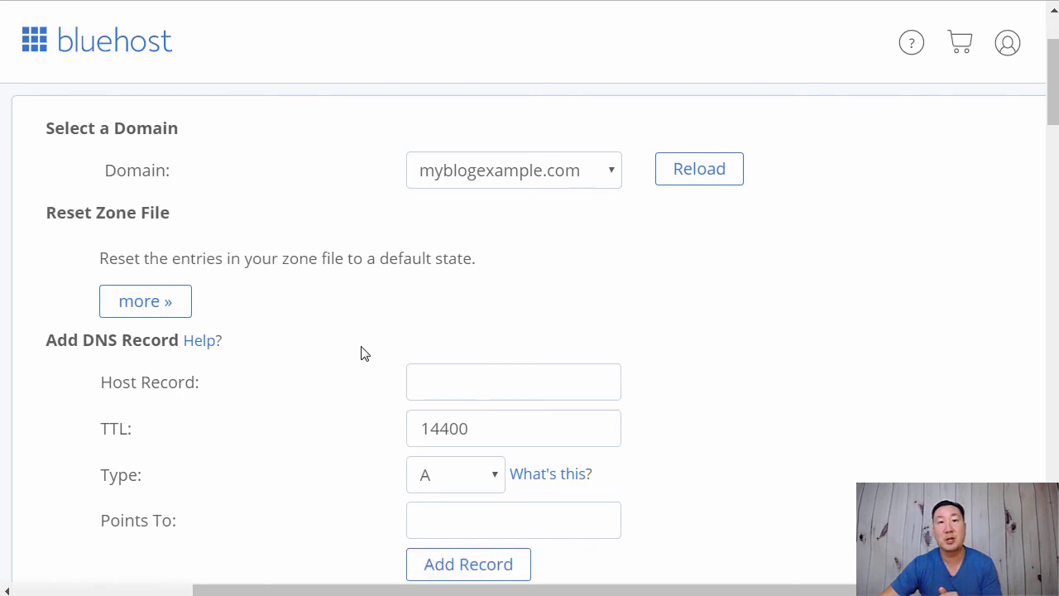